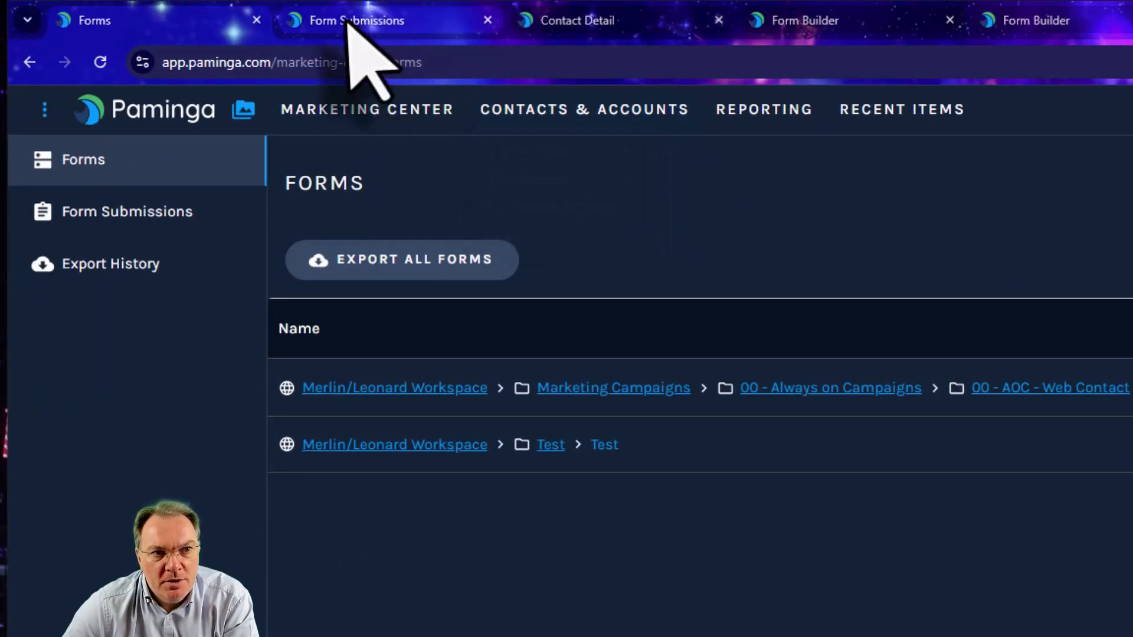
- Review the form submissions, including the contact's submitted values with UTM data, and the contact's website visits
left_click(353, 23)
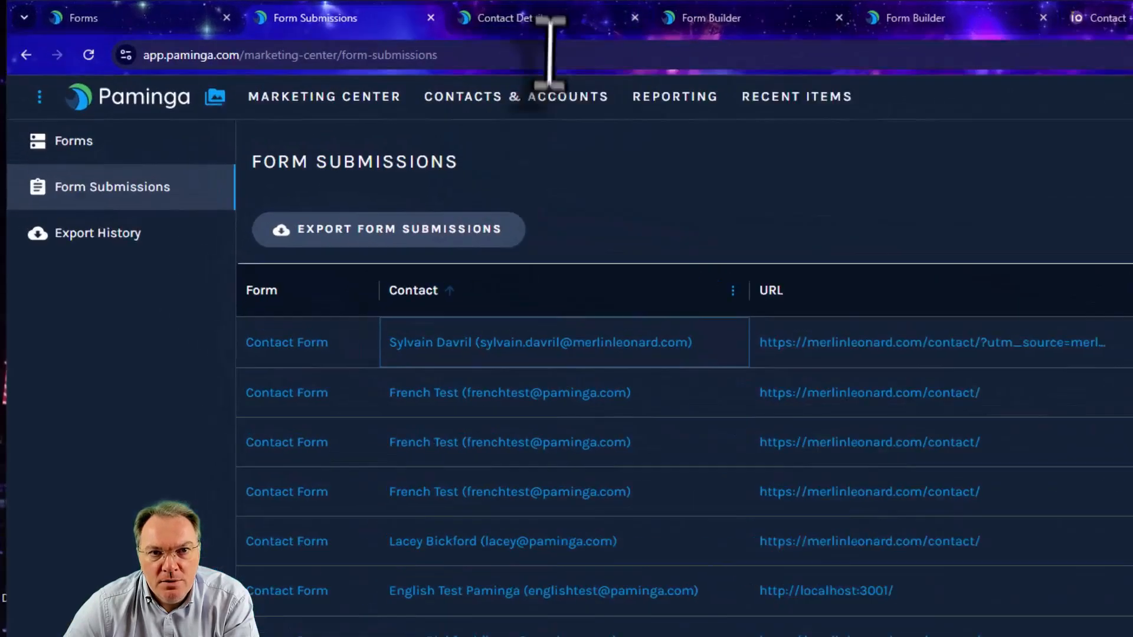
left_click(361, 12)
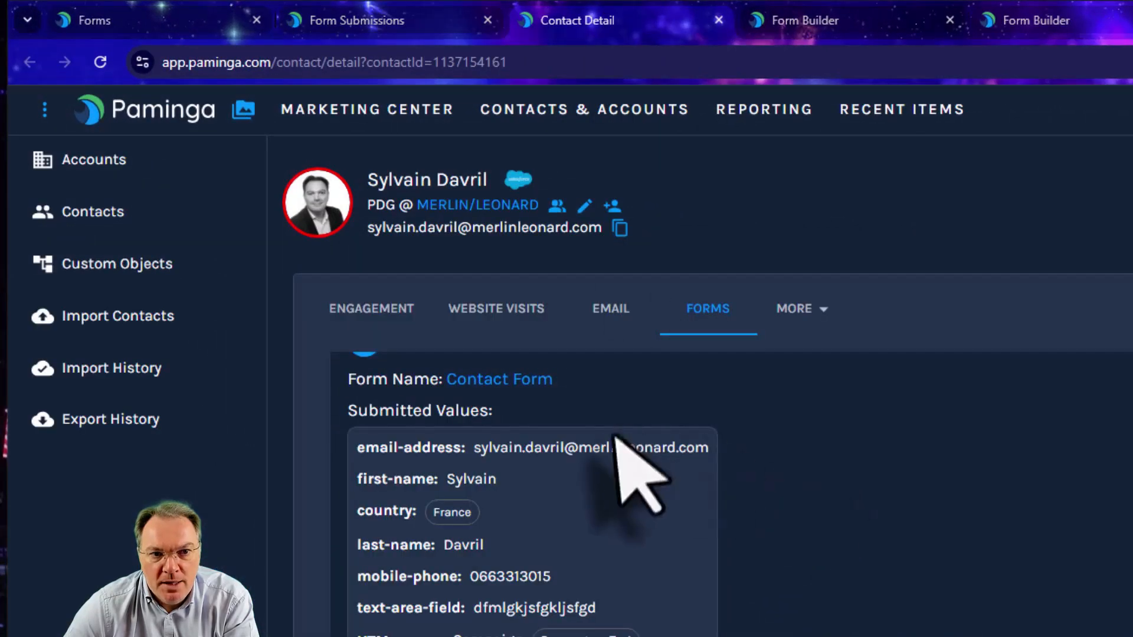
scroll(673, 404, "up", 1)
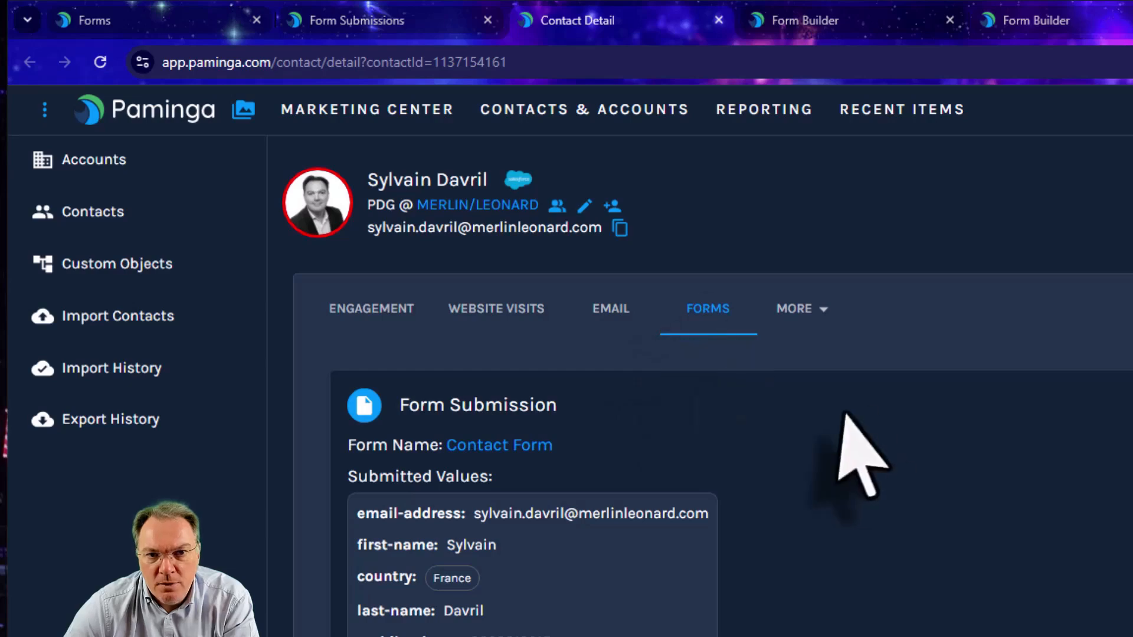
scroll(685, 537, "down", 7)
scroll(696, 534, "down", 10)
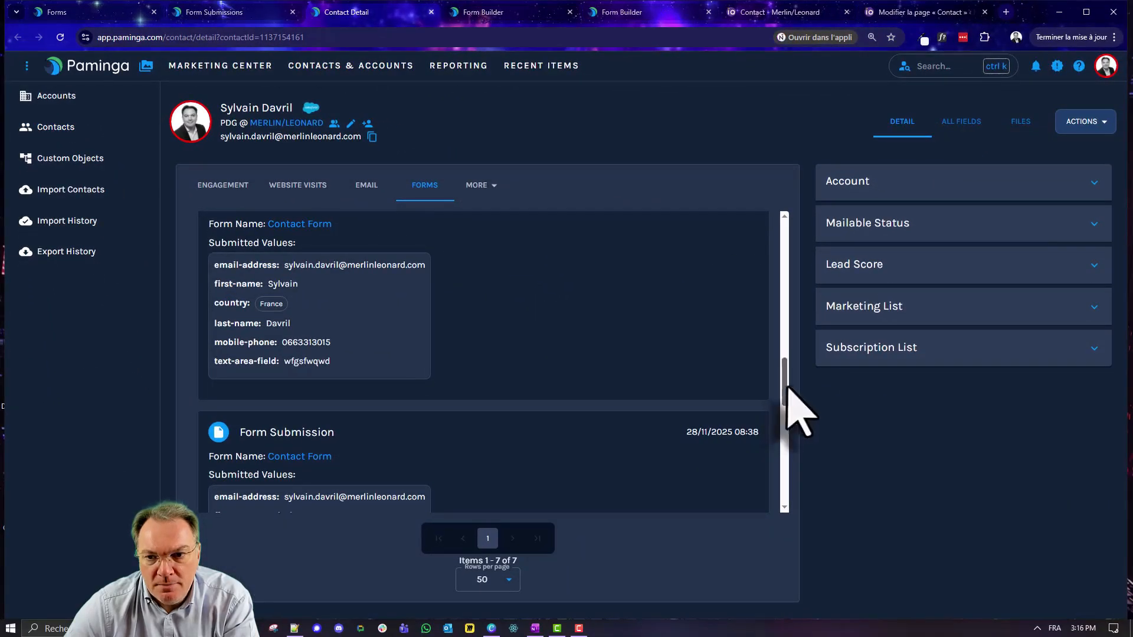
left_click(782, 234)
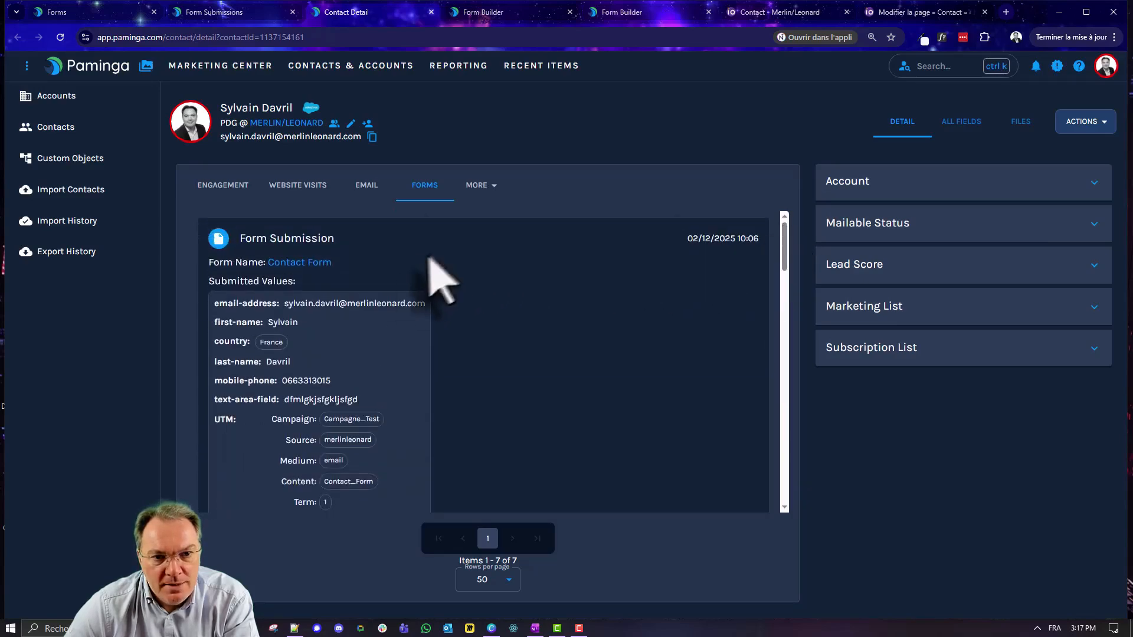
scroll(420, 335, "down", 1)
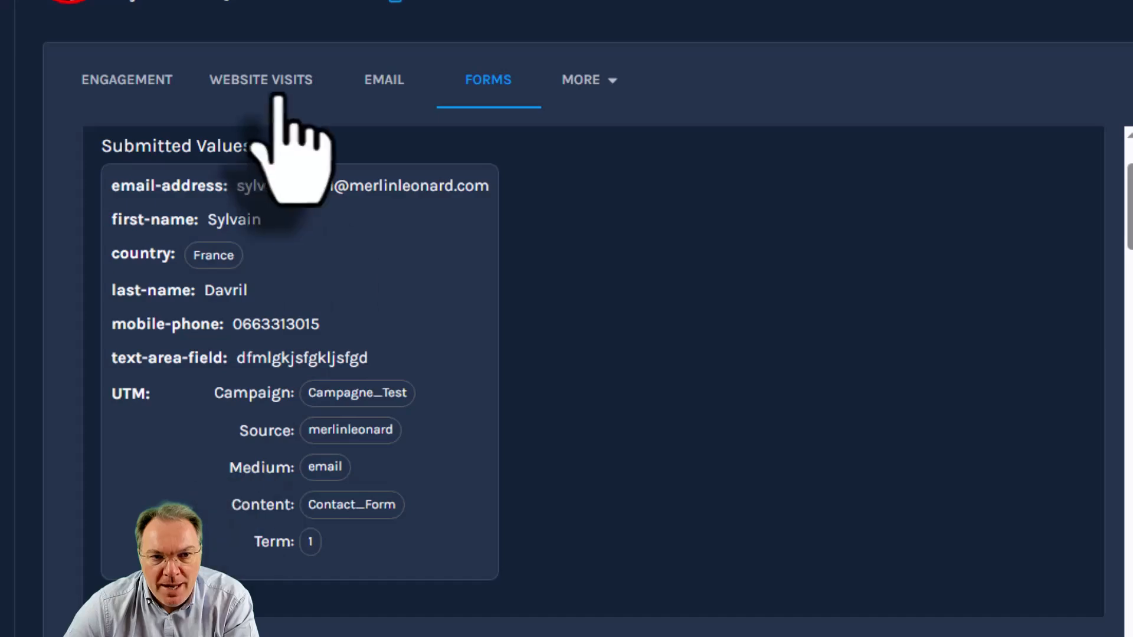
left_click(259, 84)
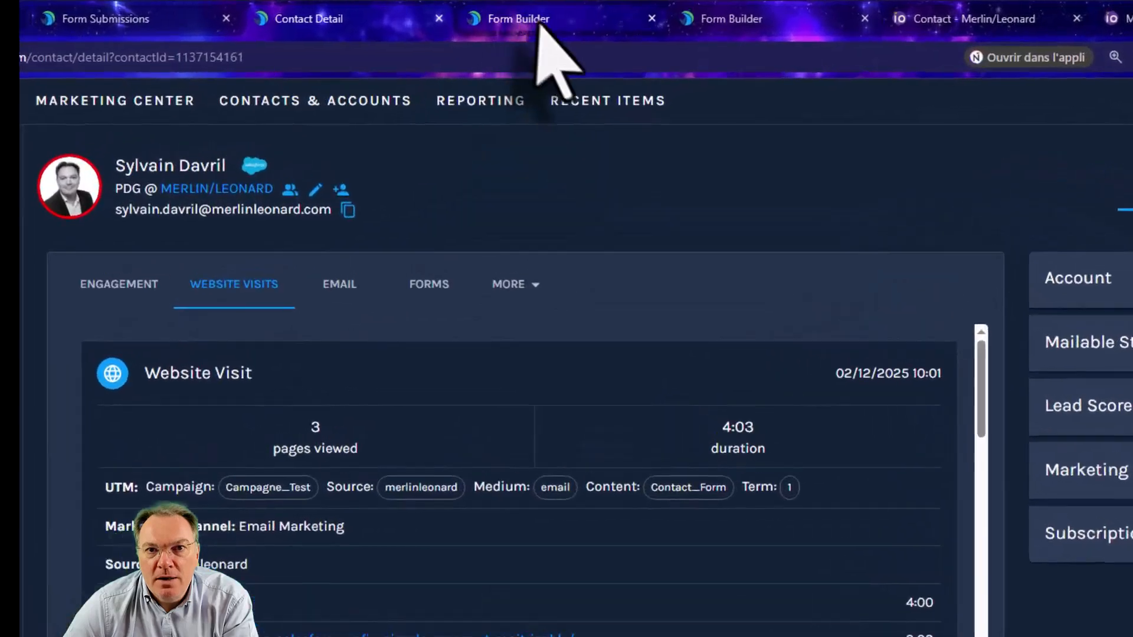
- View the pages of the Test form and add a third page with a section started from scratch
left_click(579, 12)
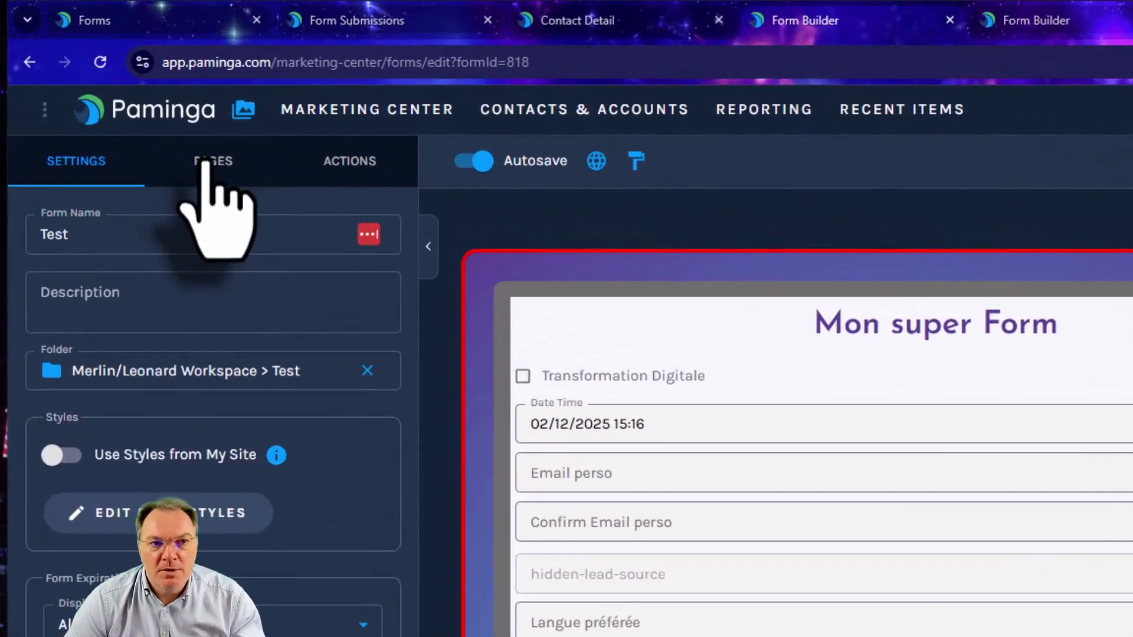
left_click(124, 102)
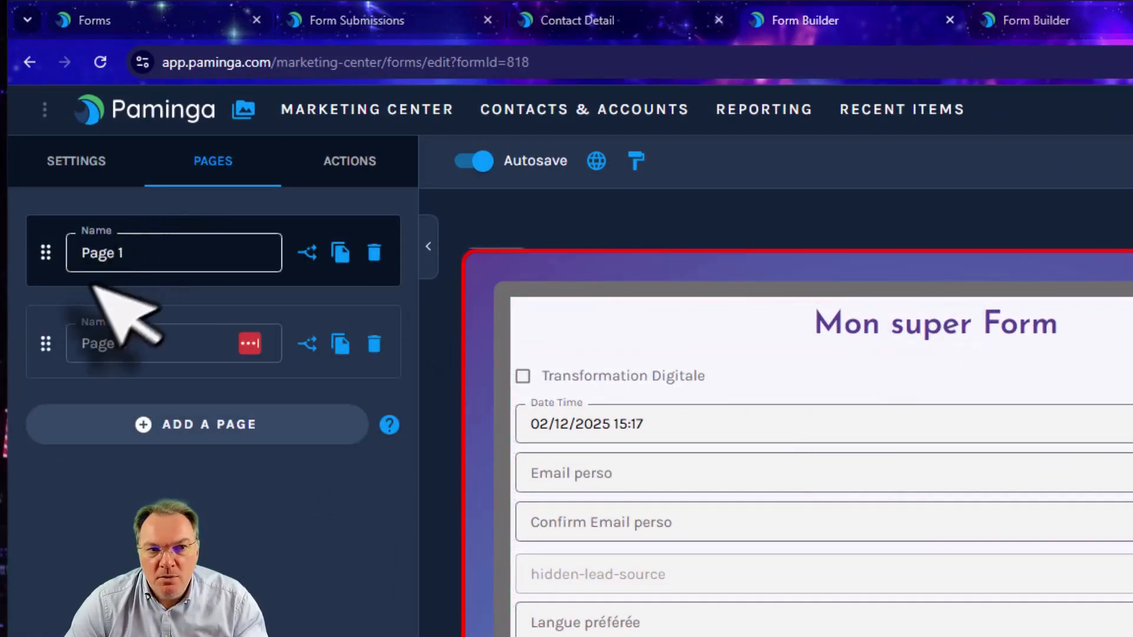
left_click(47, 346)
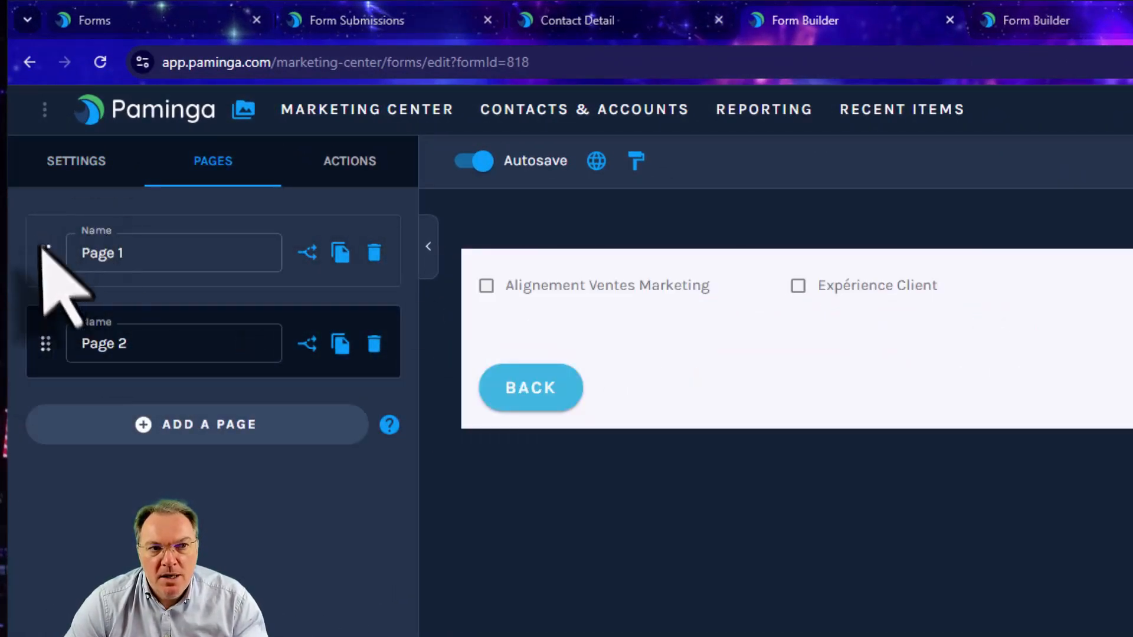
left_click(210, 425)
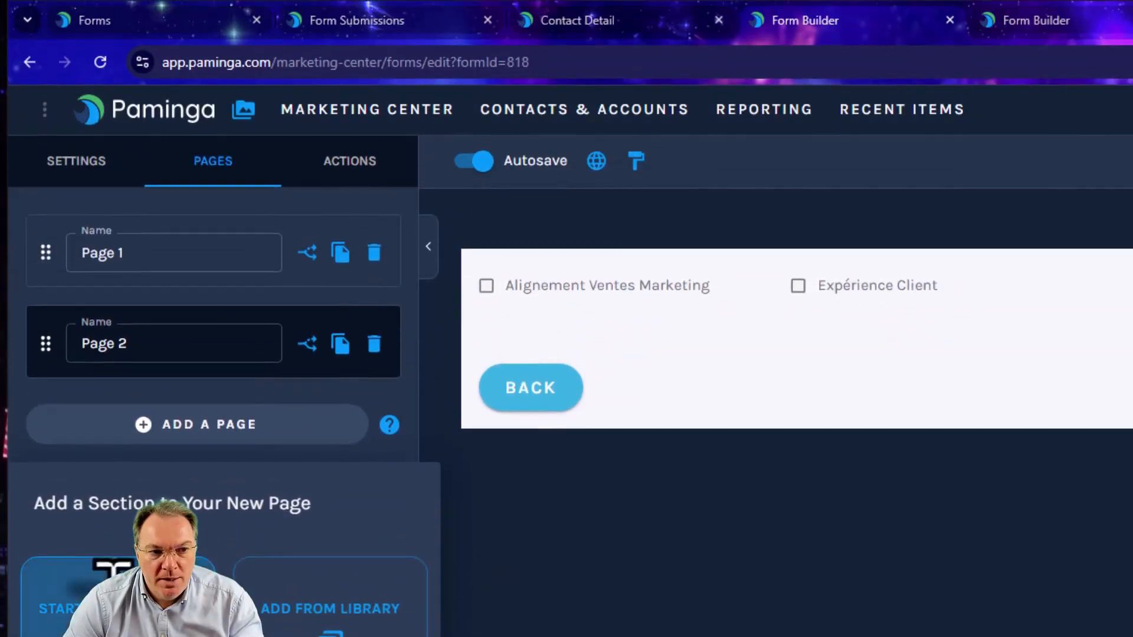
left_click(56, 422)
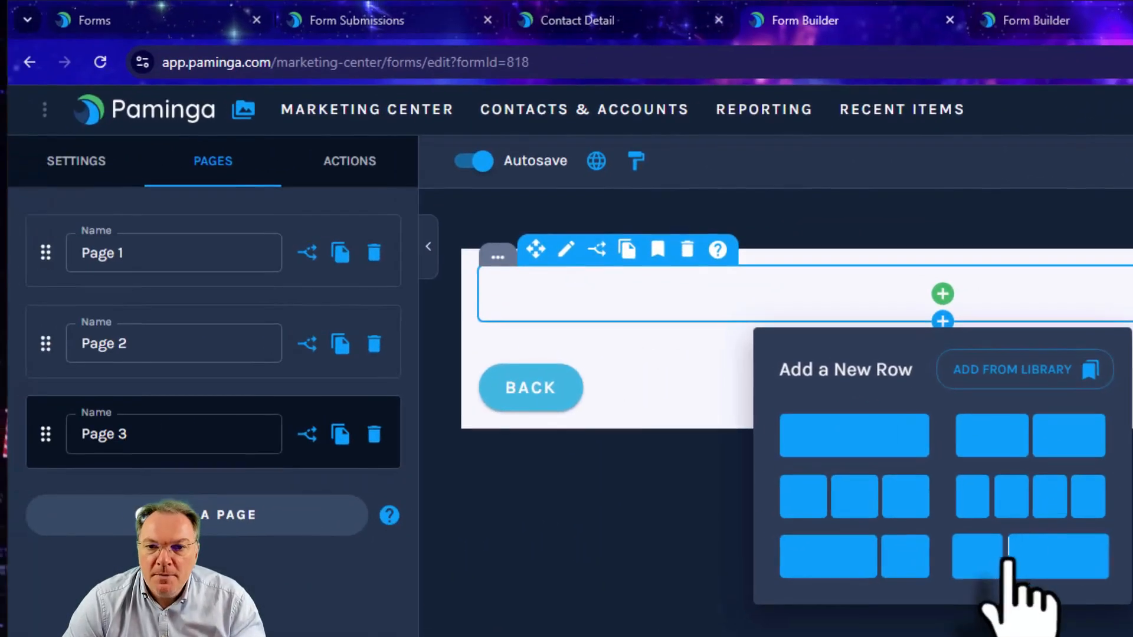
- Insert a row with a narrow and a wide column, and place a drop-down form field mapped to Country in the narrow one
left_click(555, 490)
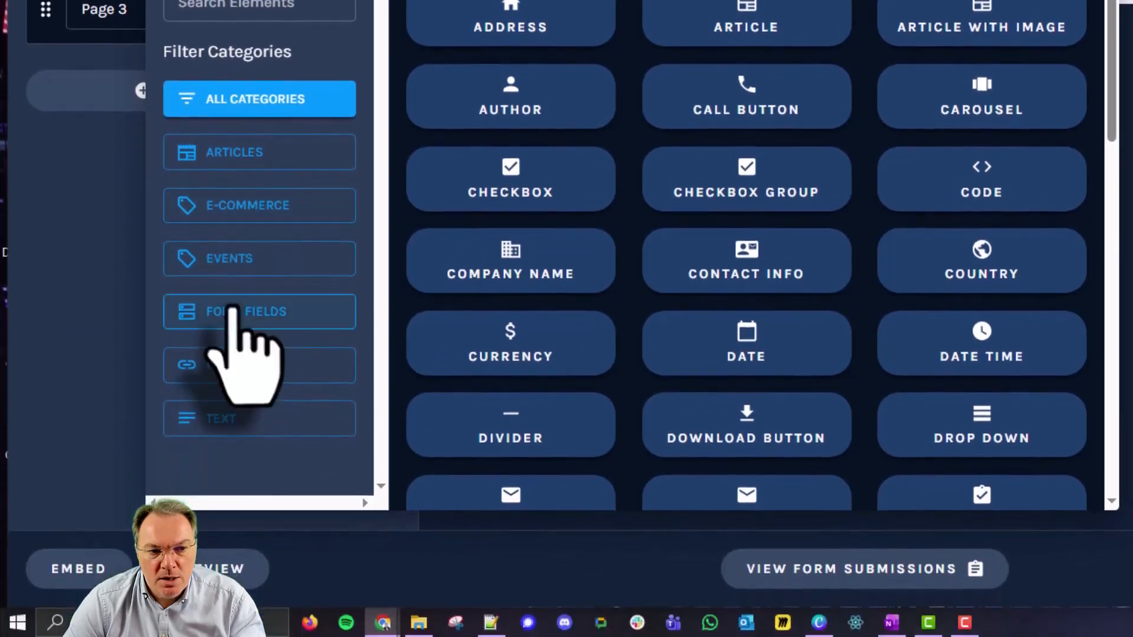
left_click(239, 397)
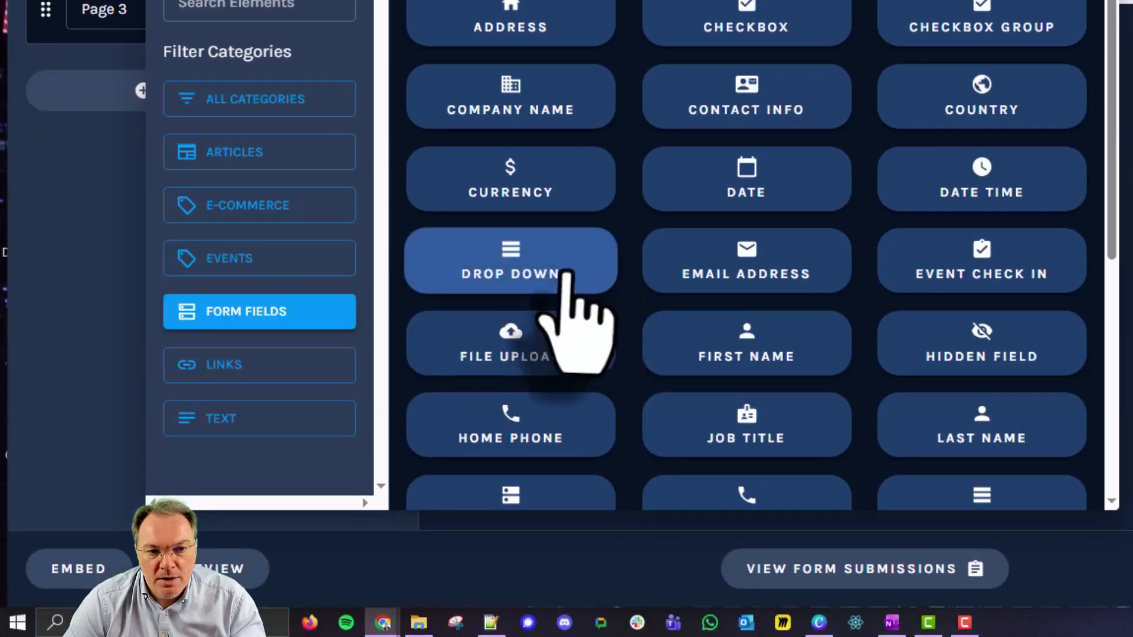
left_click(518, 276)
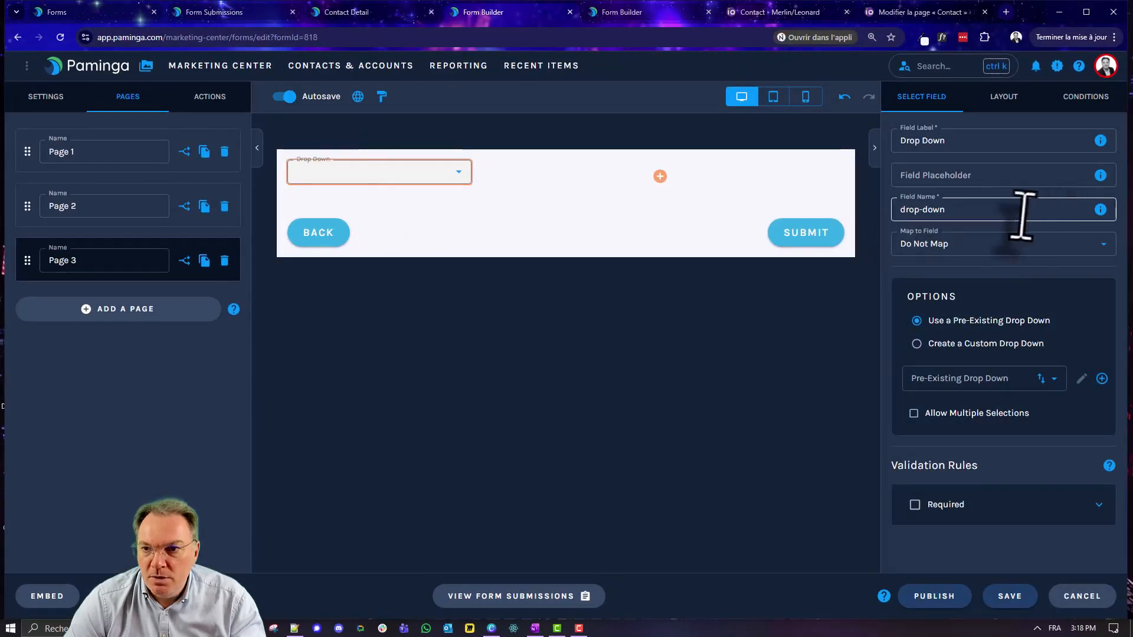
left_click(942, 248)
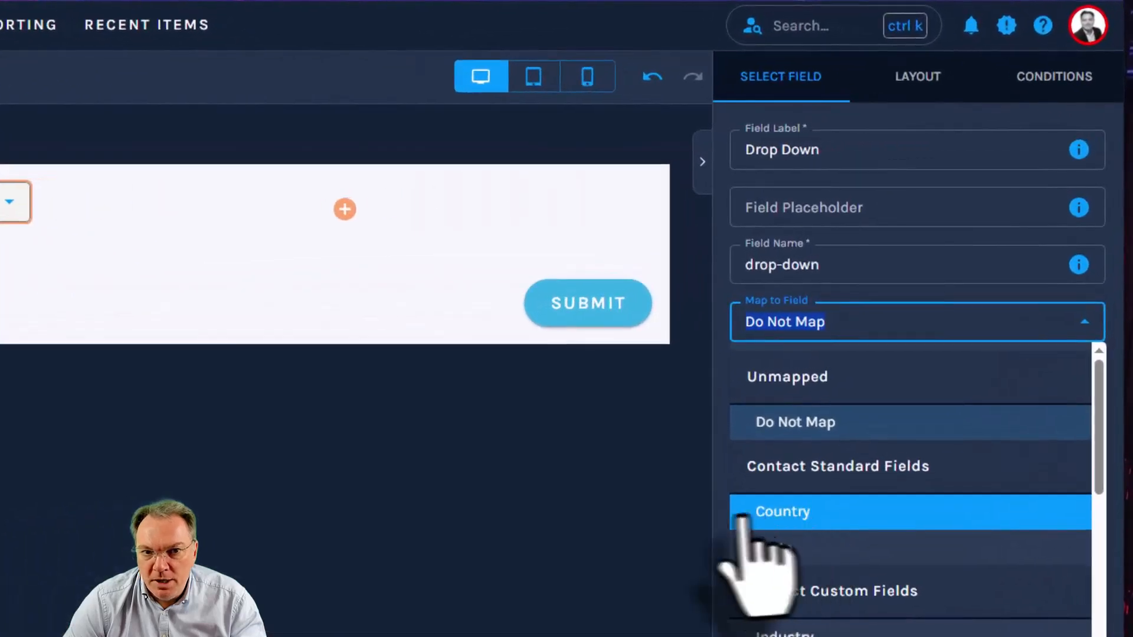
left_click(930, 359)
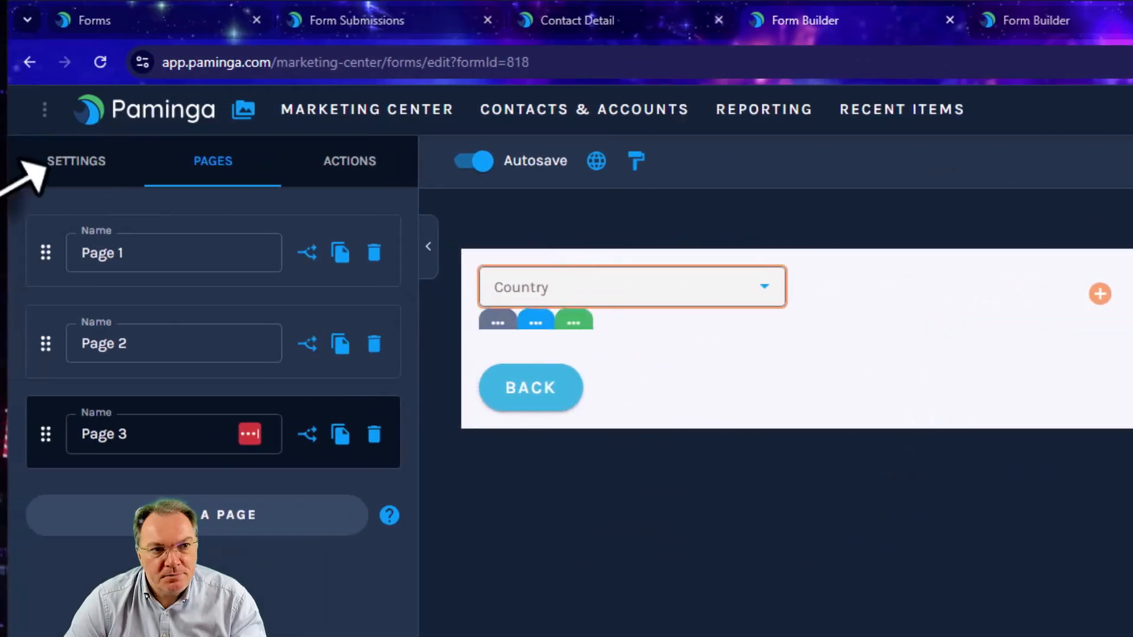
- Go back to Page 1 of the Test form and show the form's settings
left_click(6, 252)
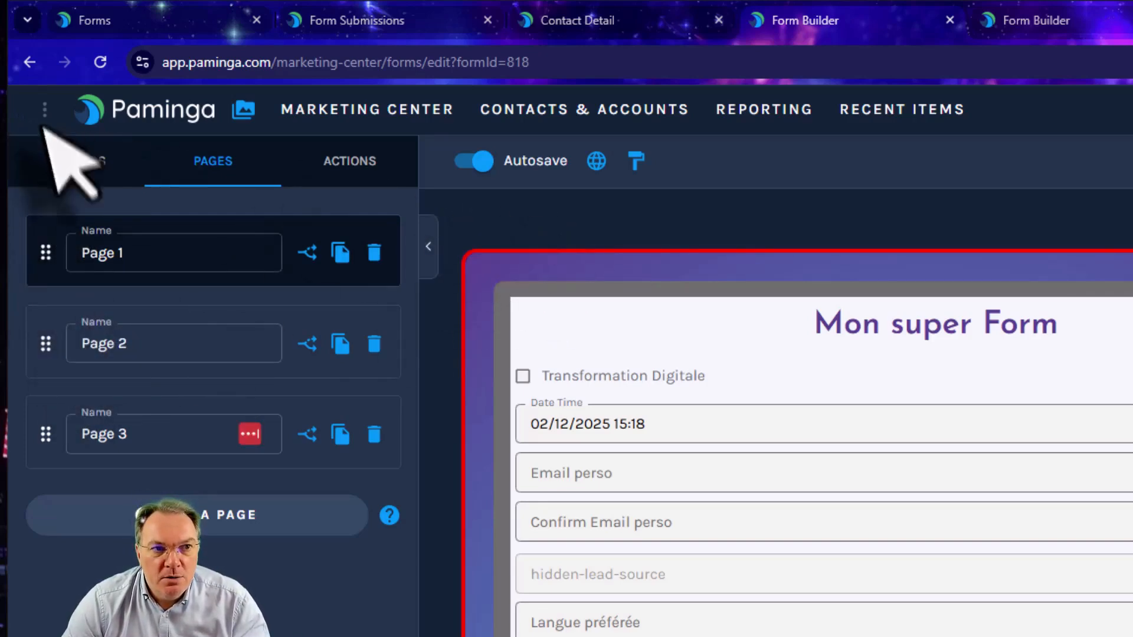
left_click(63, 162)
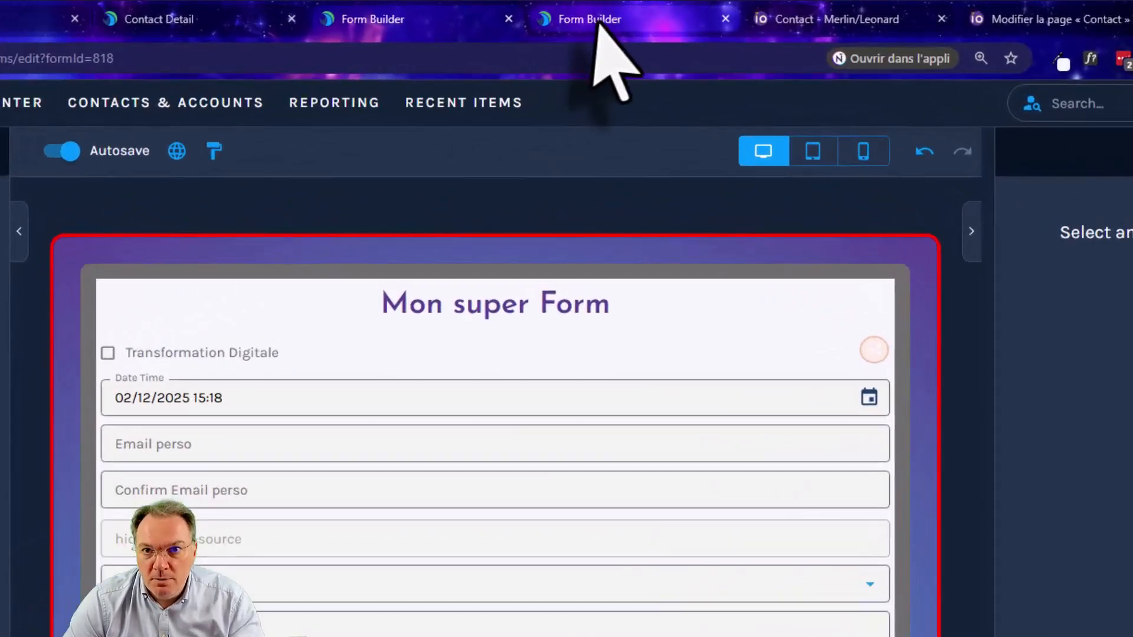
- Examine the French (France) translation of the "Let's take a moment to chat!" form, including the email-address label and validation messages
left_click(626, 13)
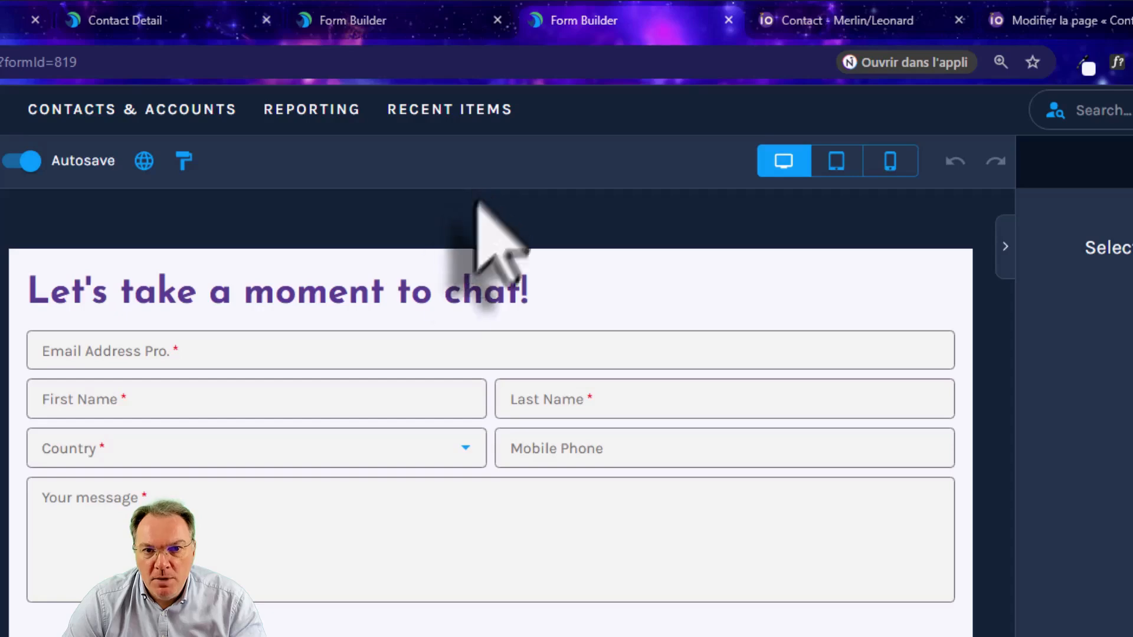
left_click(144, 161)
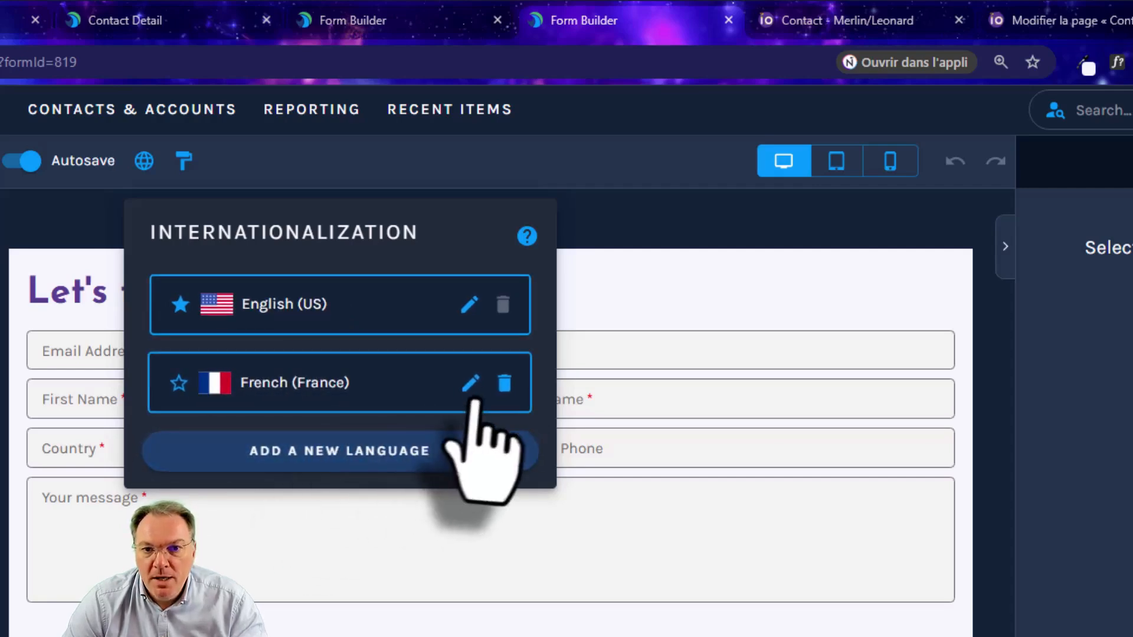
left_click(471, 382)
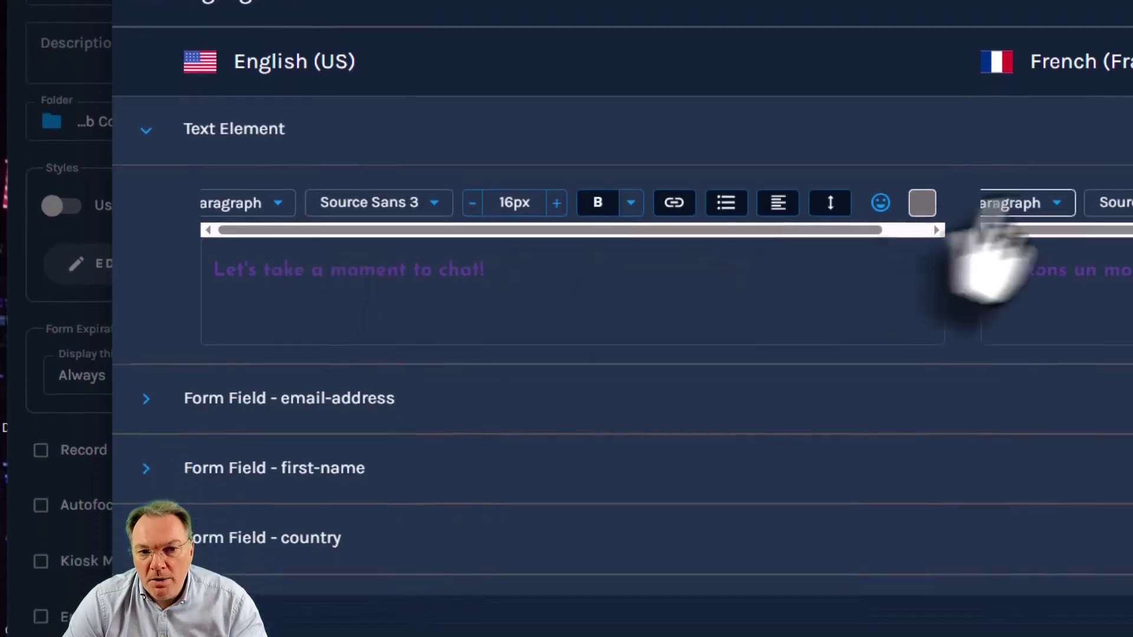
left_click(146, 319)
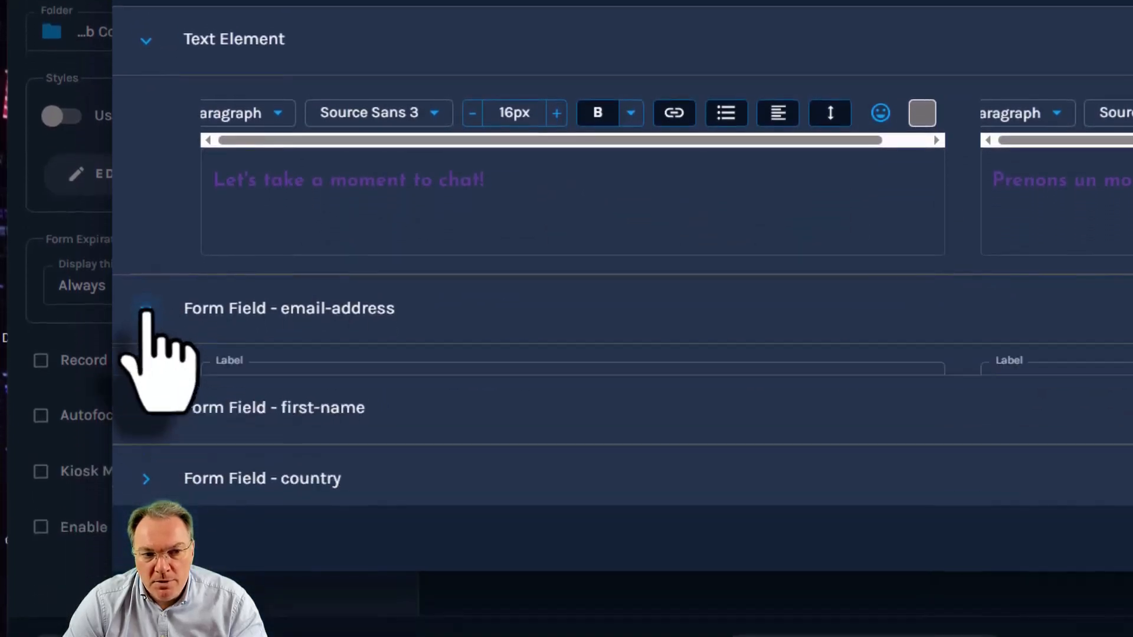
scroll(177, 318, "down", 7)
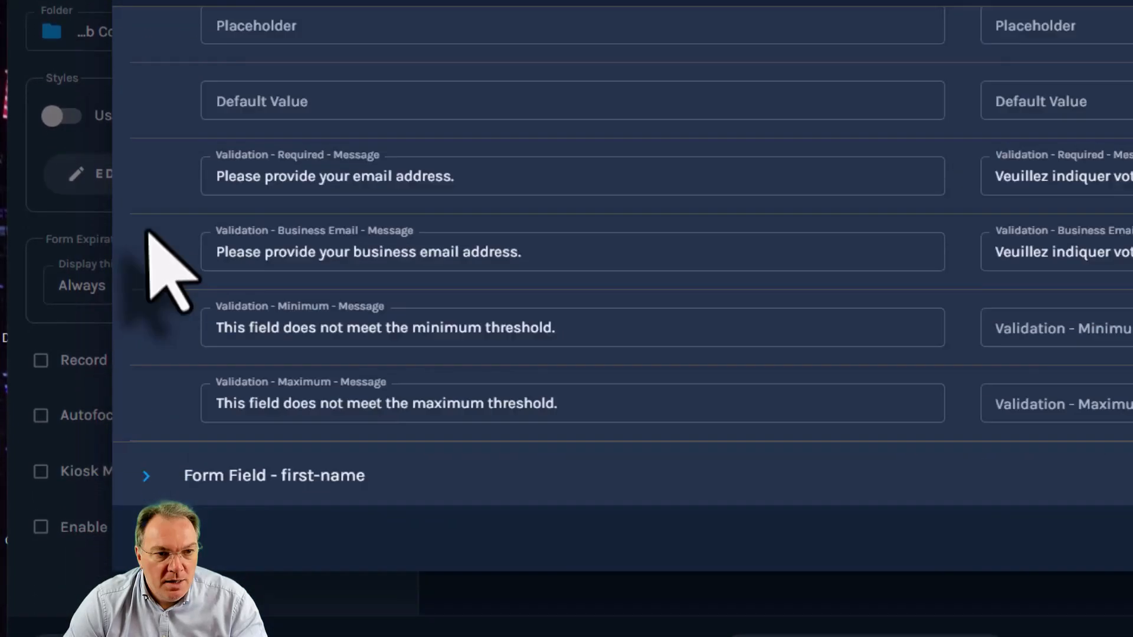
scroll(149, 233, "up", 6)
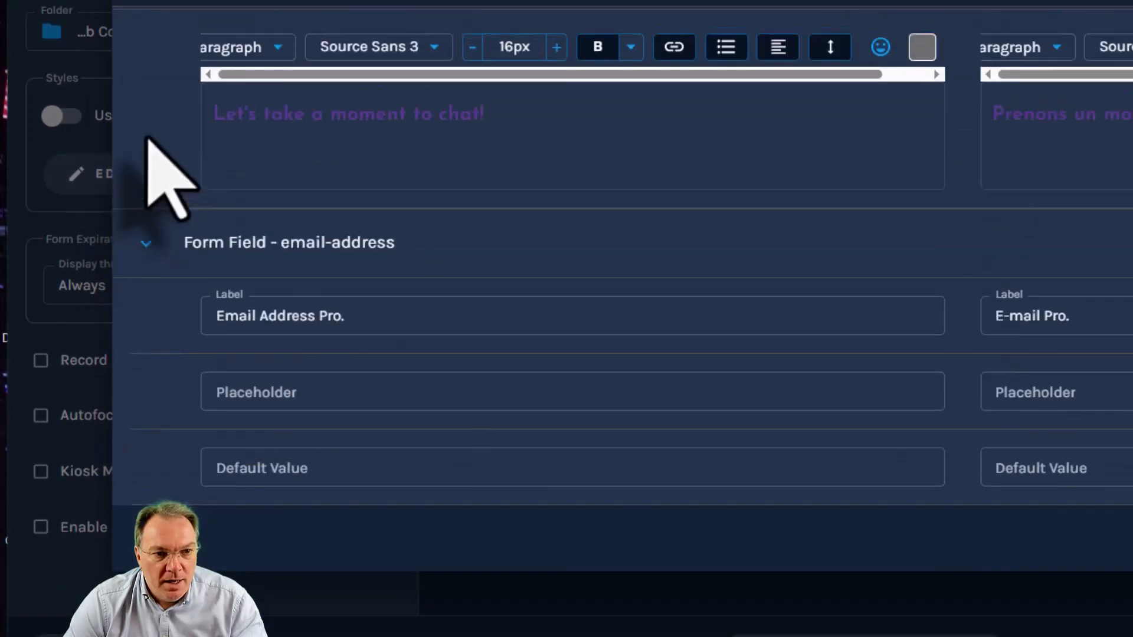
left_click(148, 244)
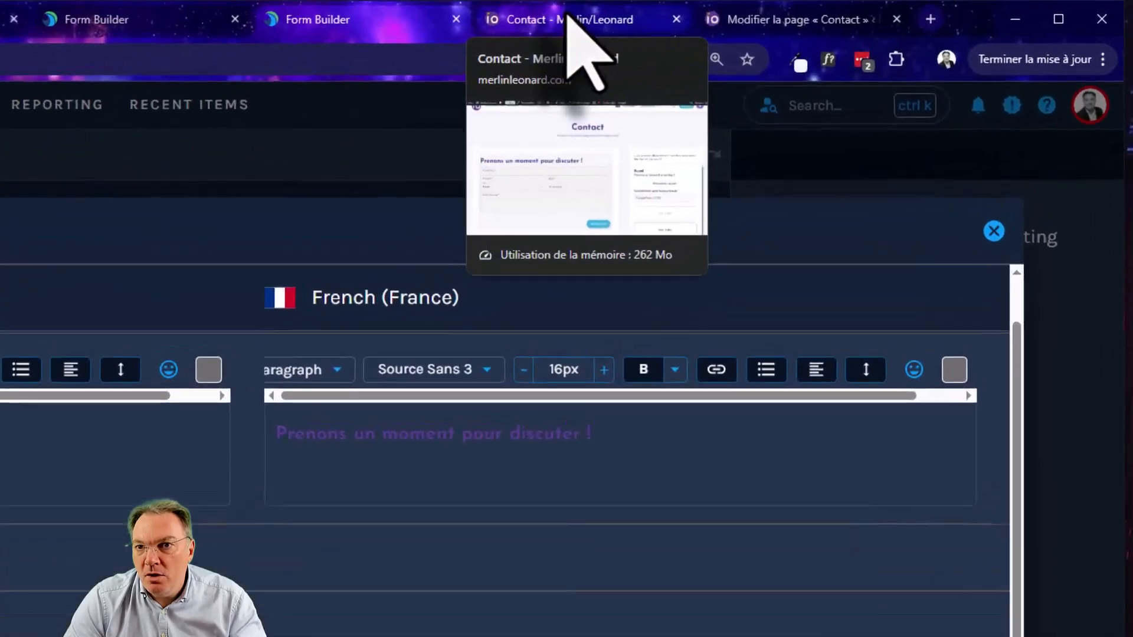
- View the live Contact page, then inspect the data-lang="FR" attribute of the form embed code in the WordPress page editor
left_click(779, 12)
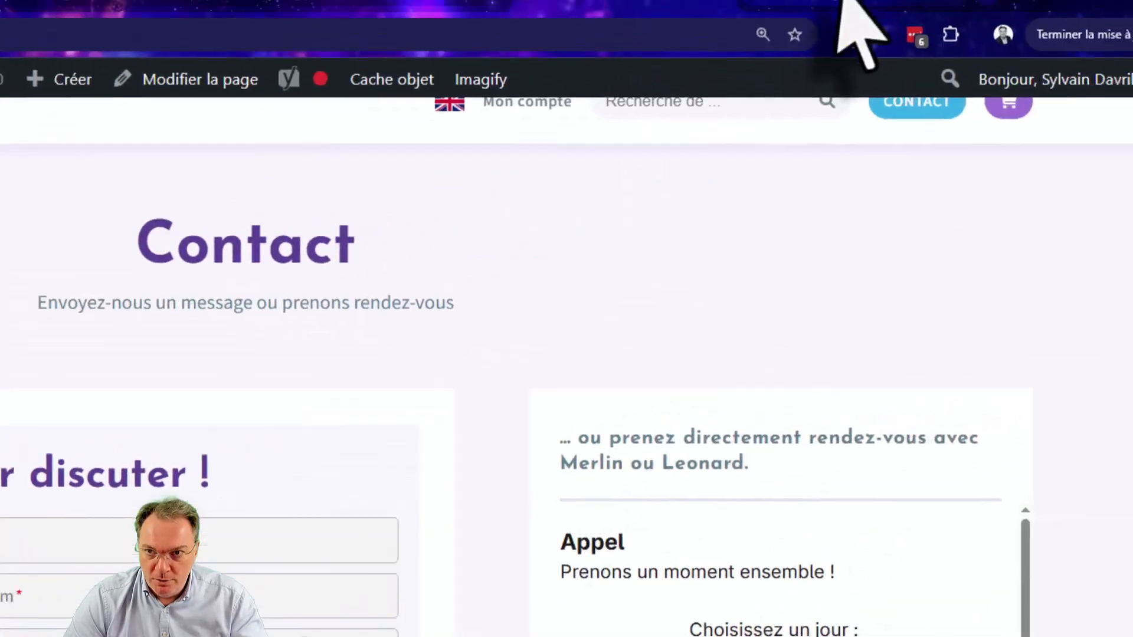
left_click(791, 22)
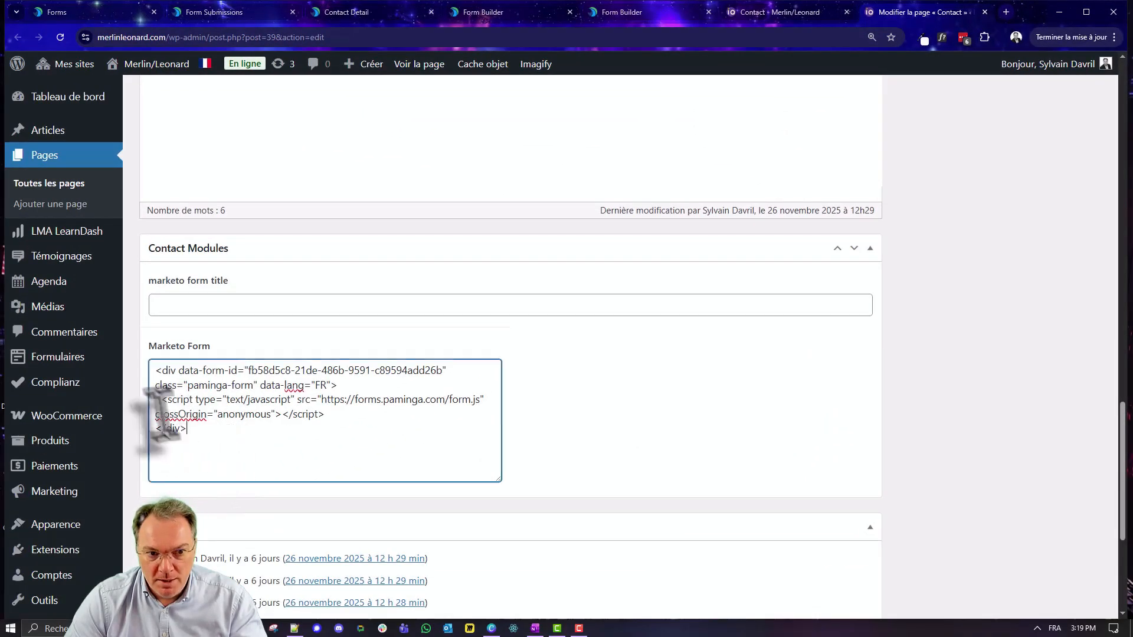
key("ctrl+a")
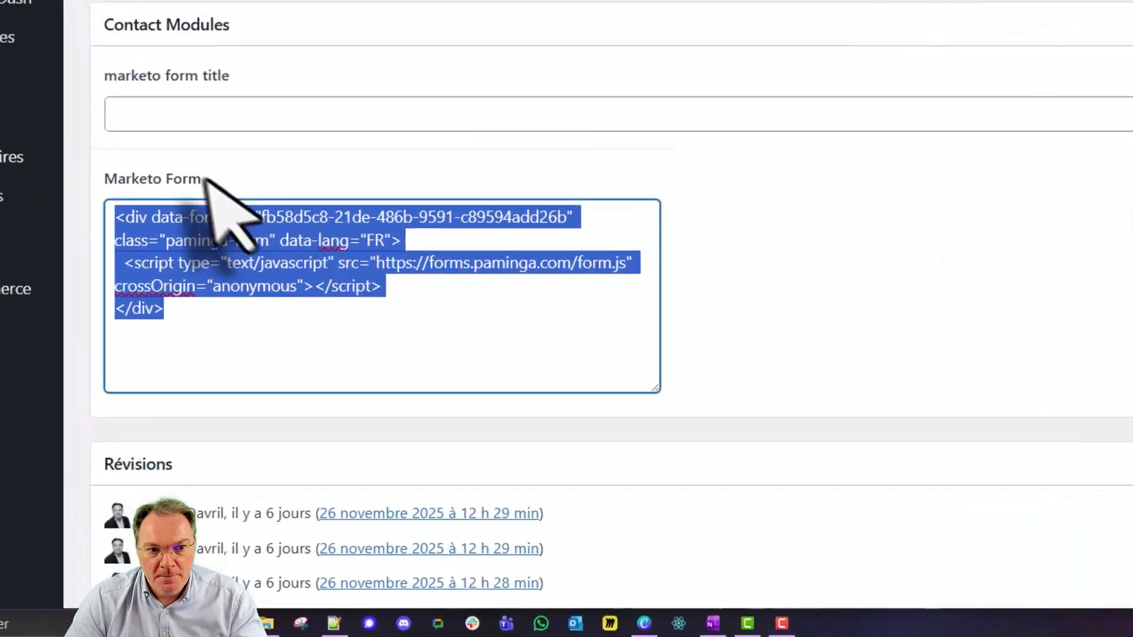
left_click(449, 266)
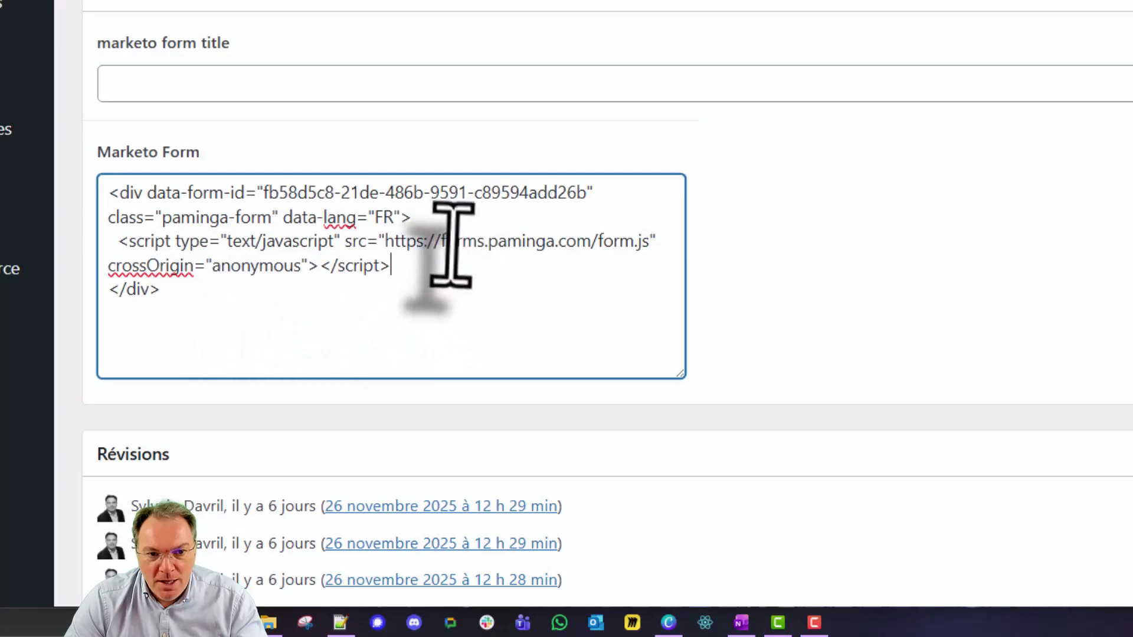
left_click_drag(302, 220, 380, 213)
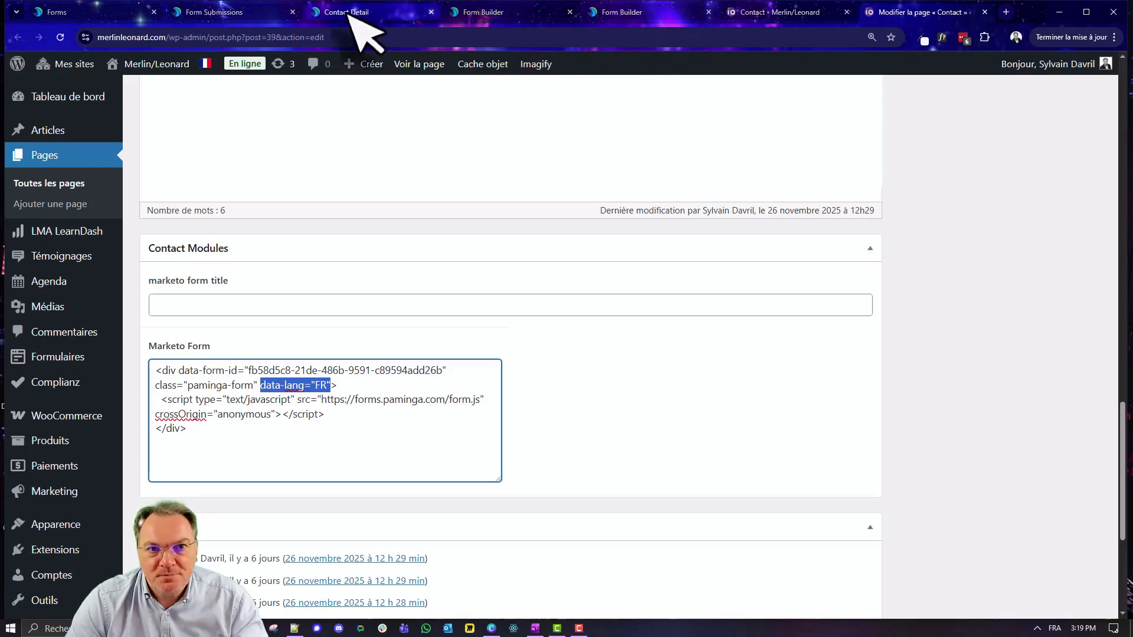
- Return to the Test form in Paminga and look through the workspace folders where it can be stored
left_click(348, 13)
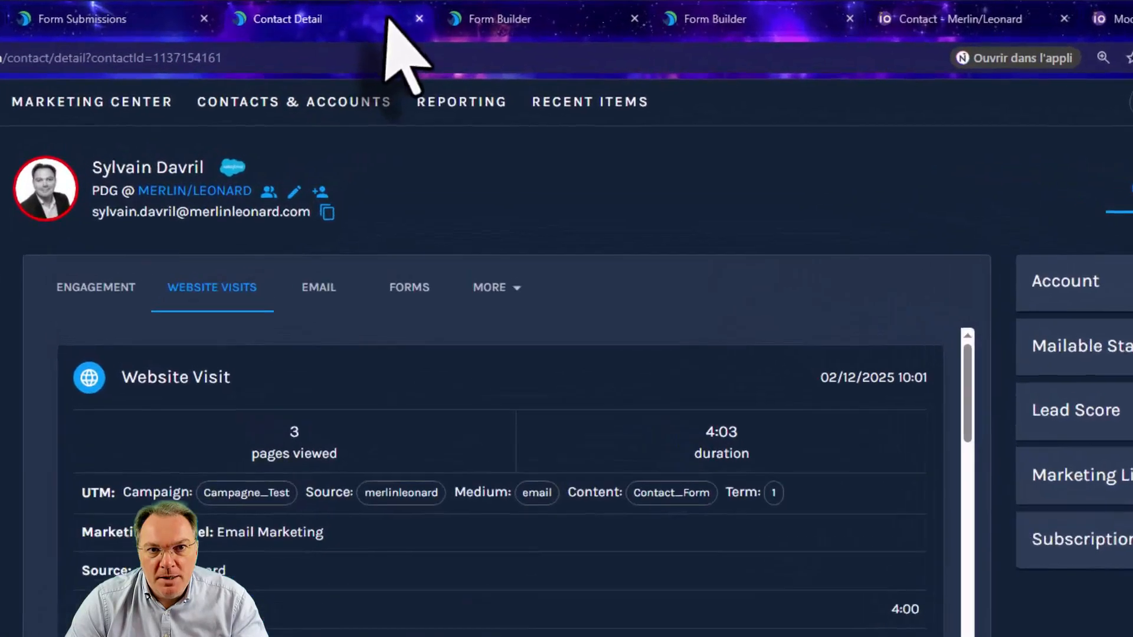
left_click(502, 19)
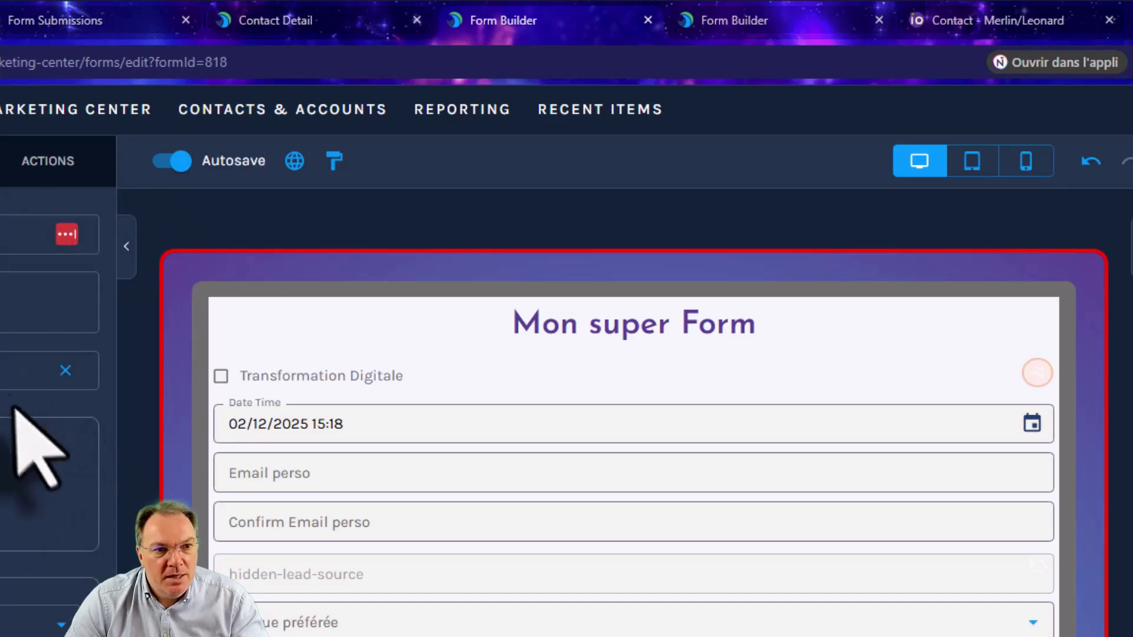
left_click(134, 369)
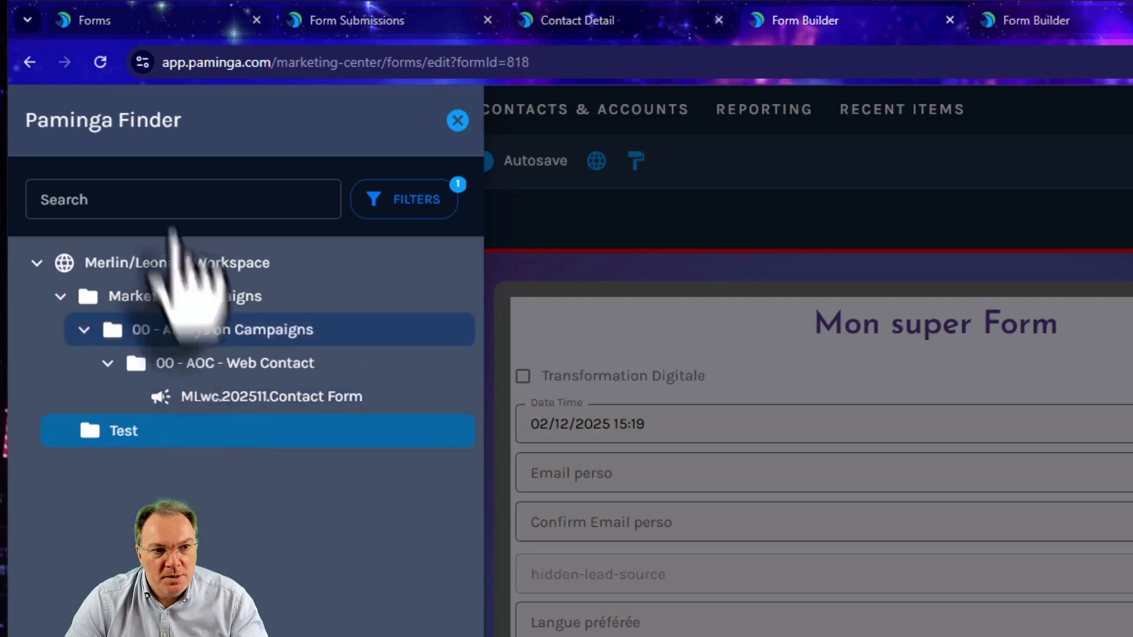
left_click(458, 120)
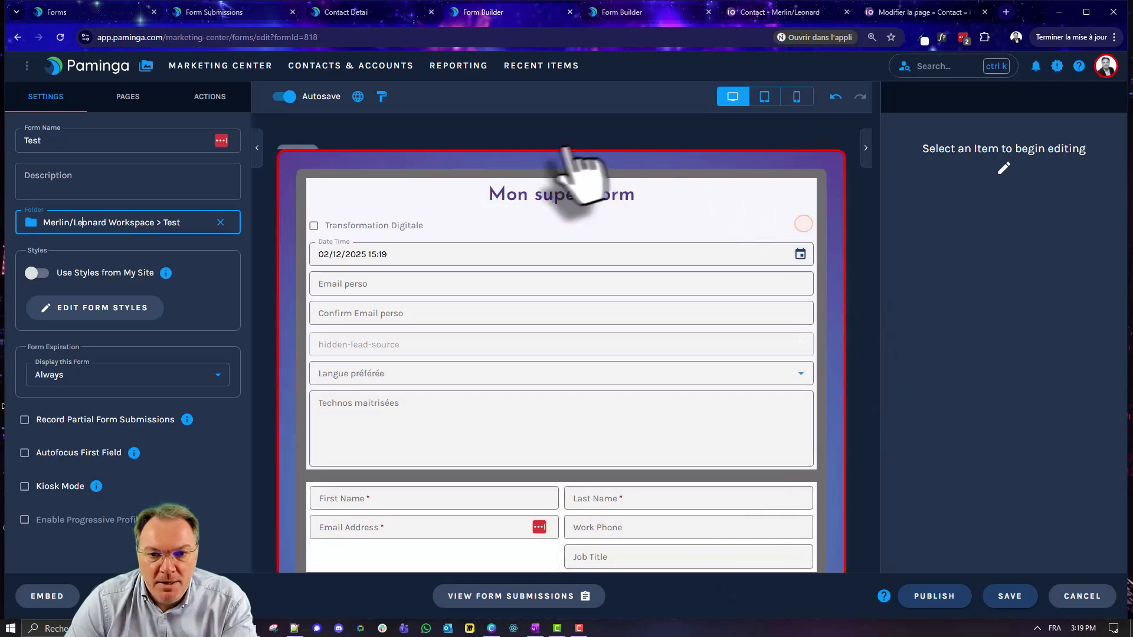
- Review the Test form's partial submission, autofocus, kiosk mode and progressive profiling options, and view the available brand kits
mouse_move(457, 183)
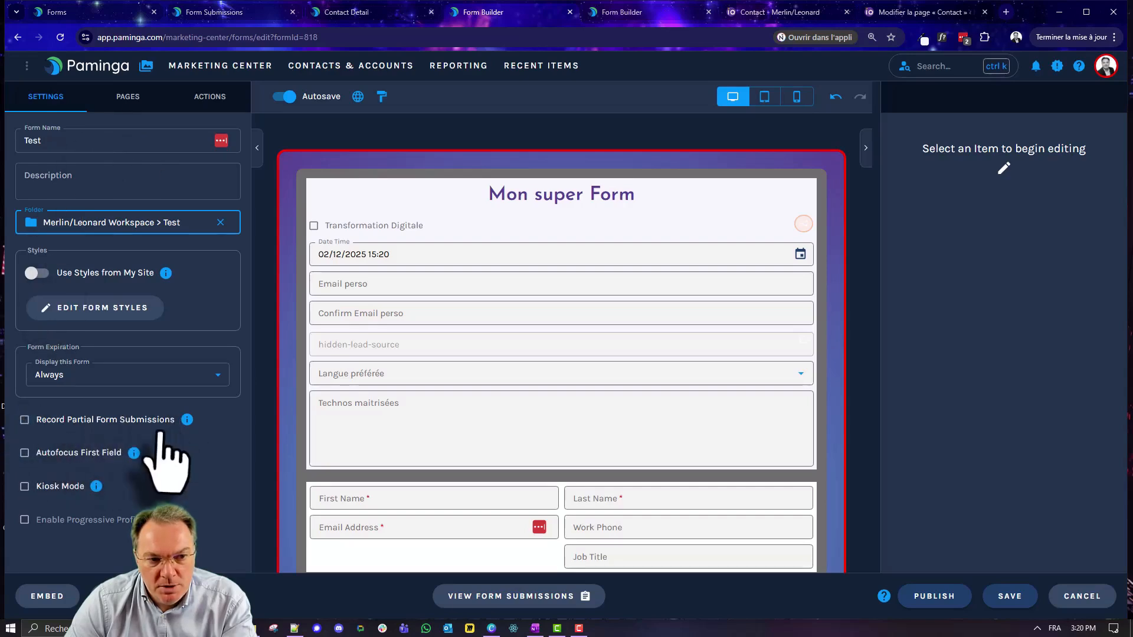
mouse_move(208, 506)
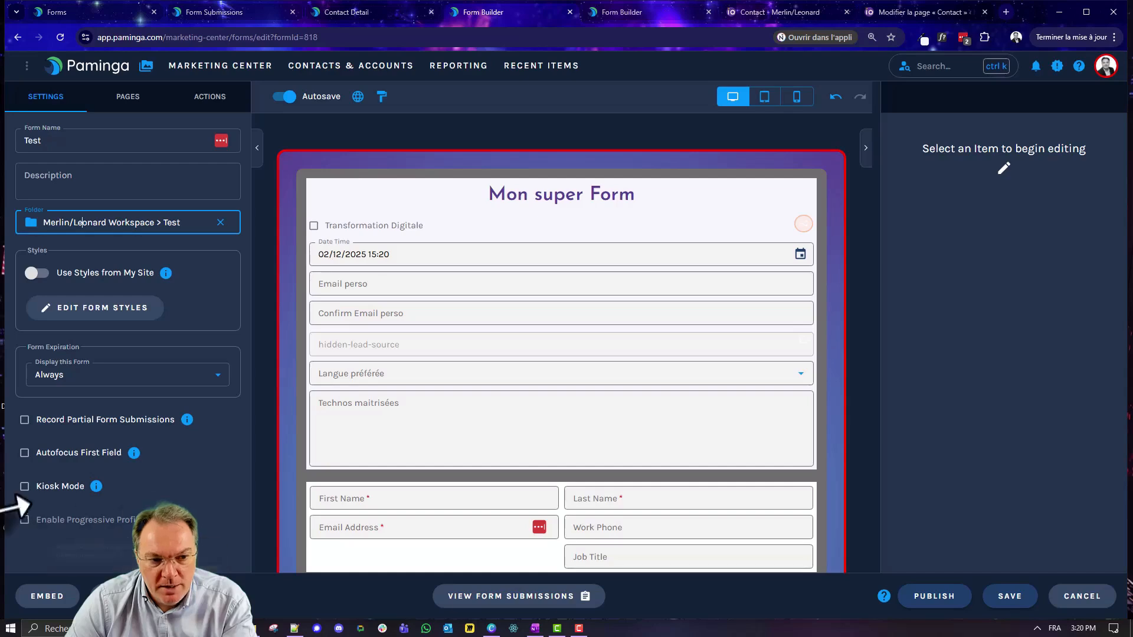
mouse_move(15, 528)
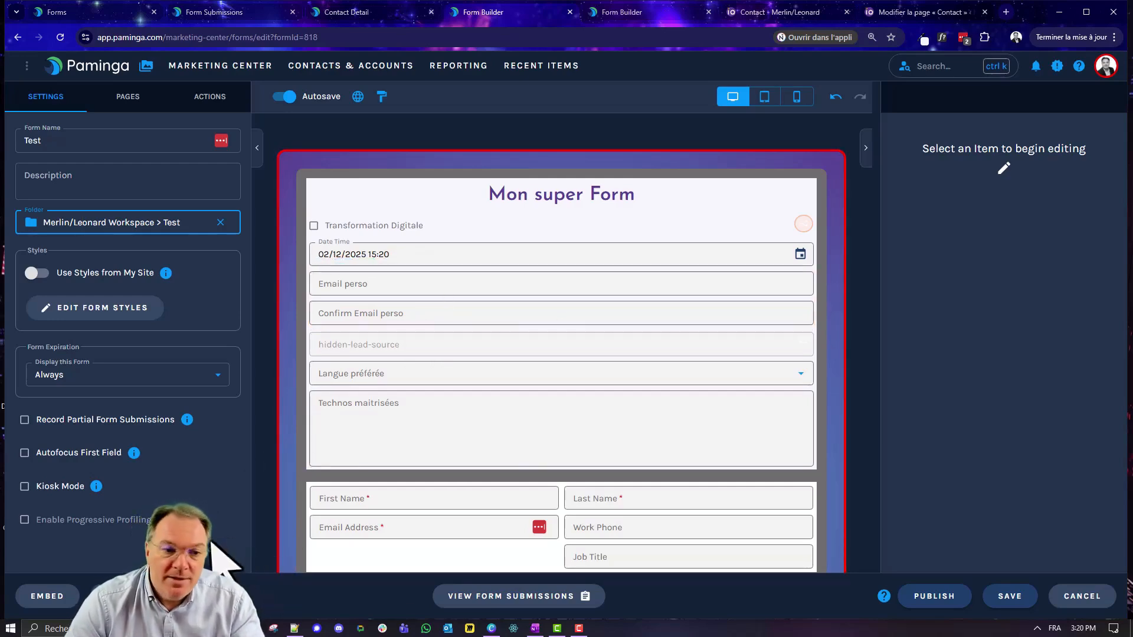
mouse_move(216, 537)
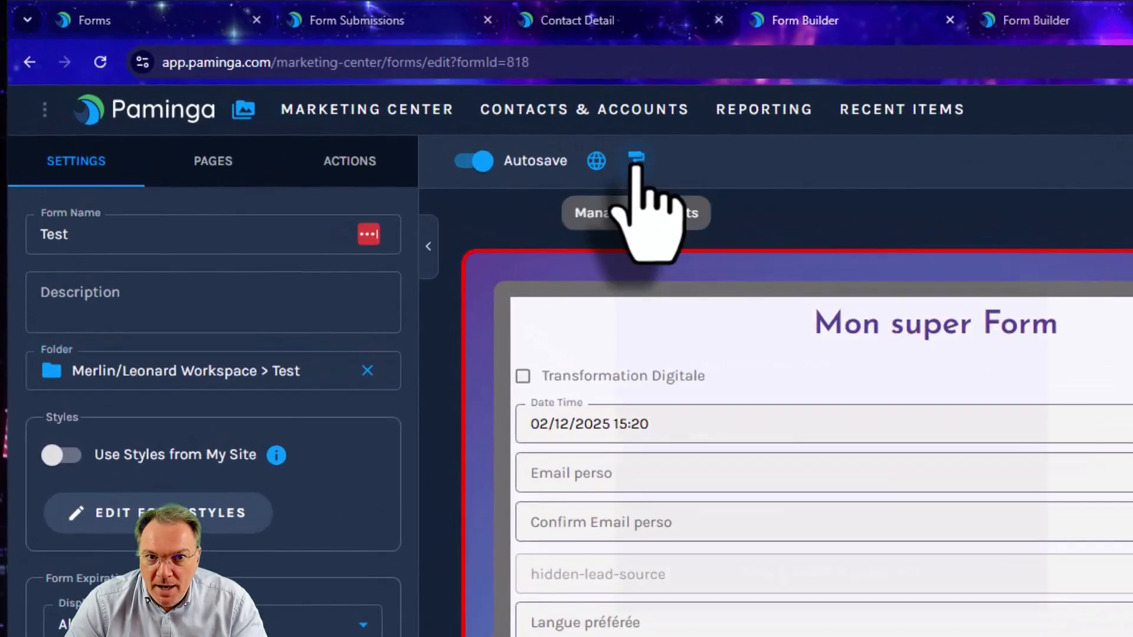
left_click(637, 168)
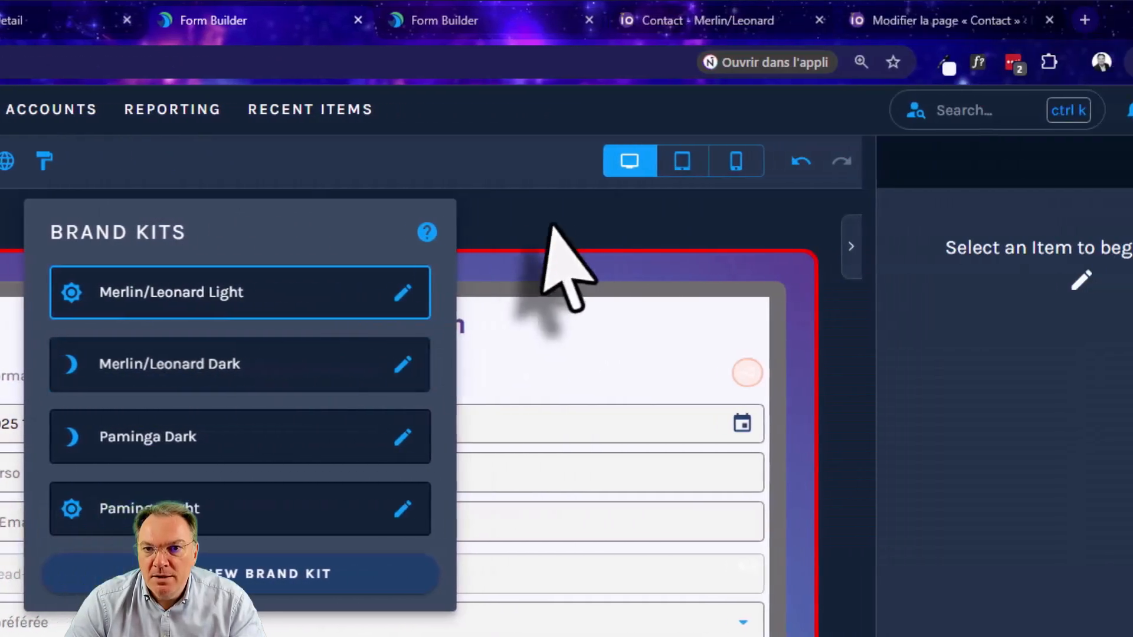
left_click(949, 223)
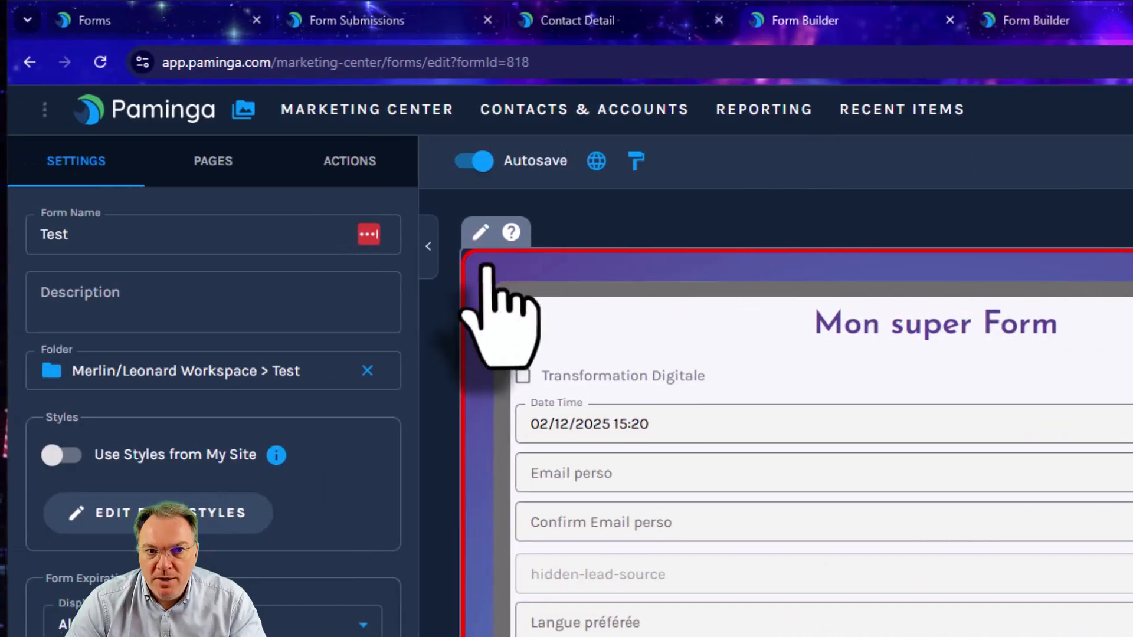
- Examine the editing controls of the form, section, row and element levels, then view the Element documentation and return to Paminga
mouse_move(577, 257)
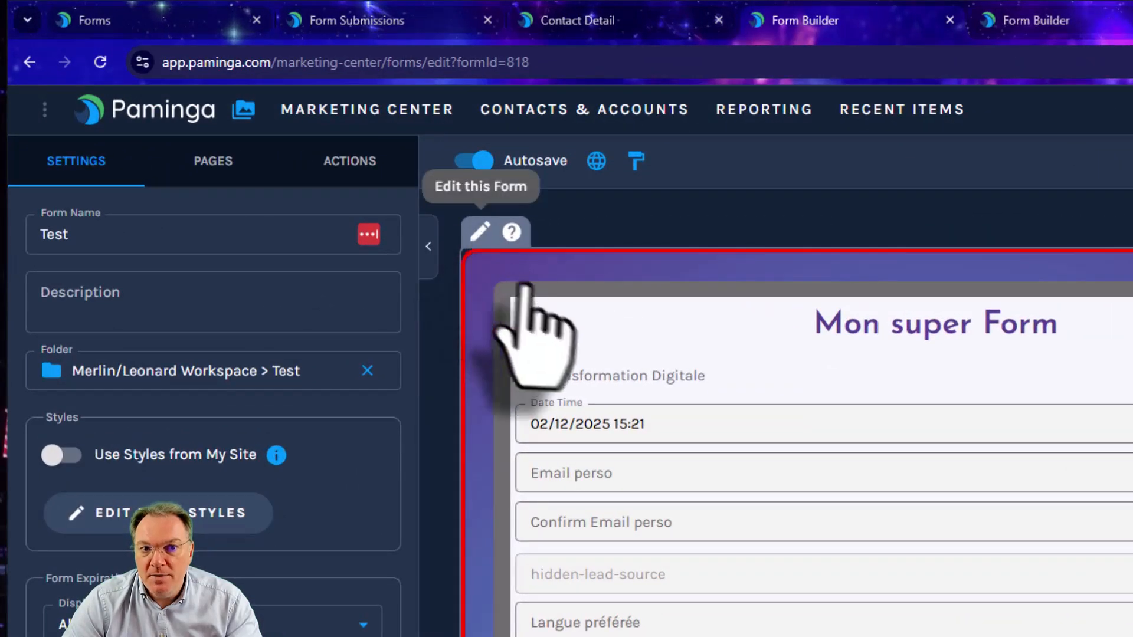
mouse_move(542, 301)
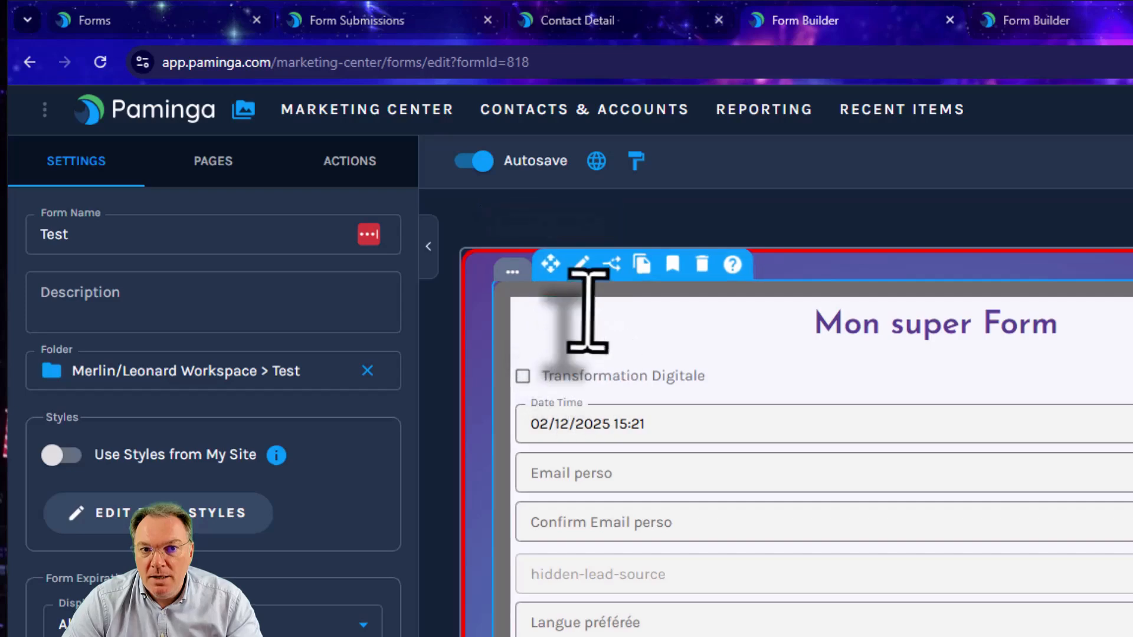
mouse_move(589, 322)
mouse_move(615, 289)
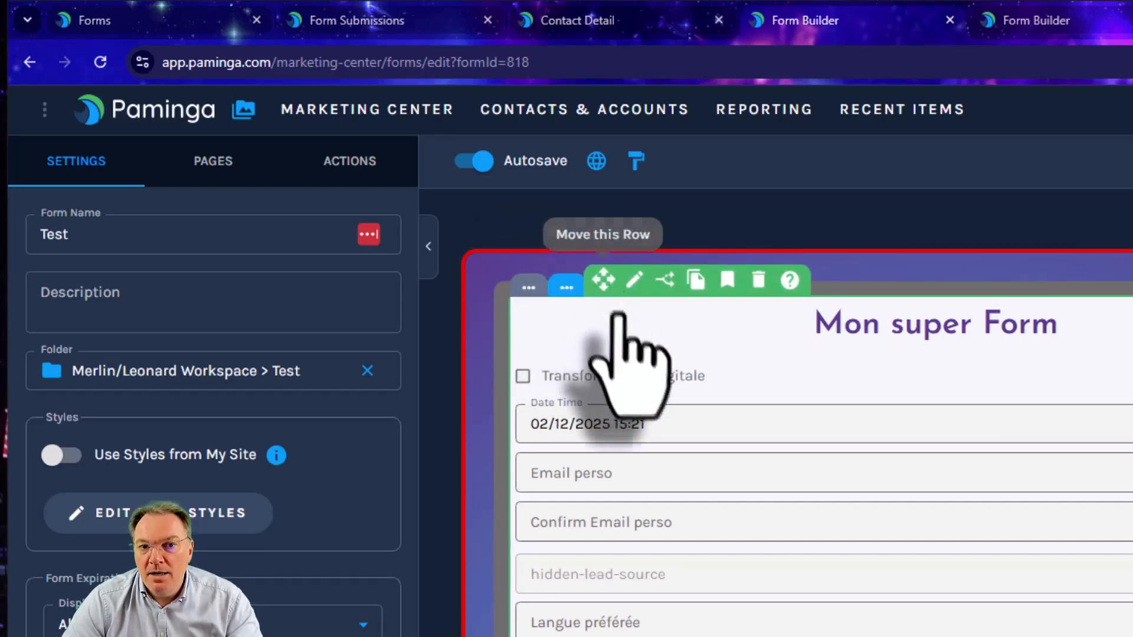
mouse_move(640, 378)
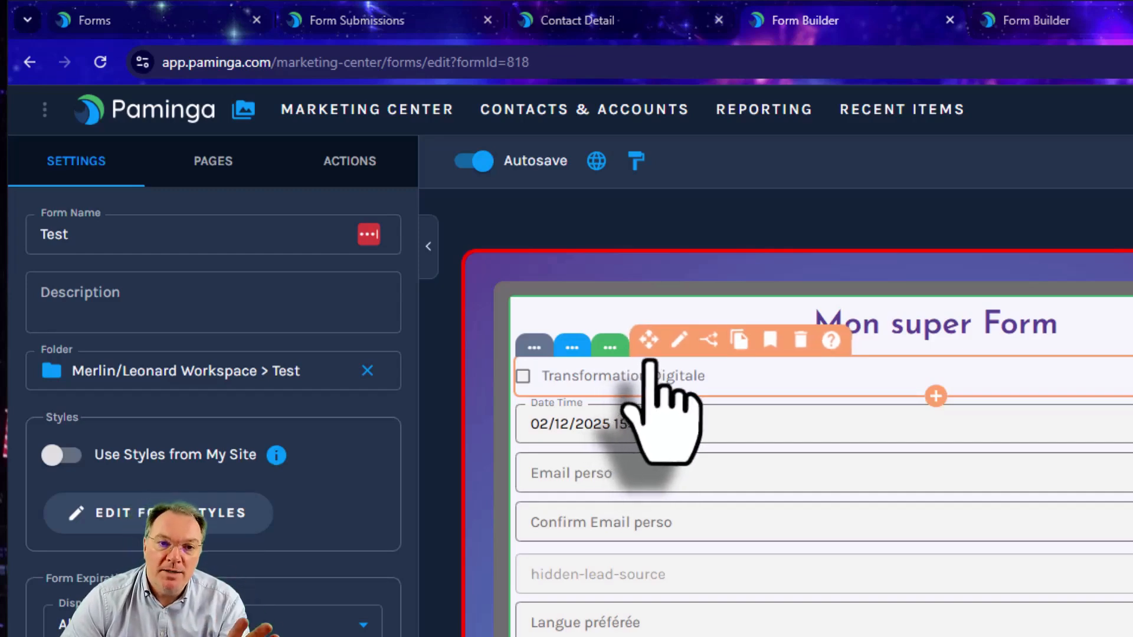
mouse_move(640, 343)
left_mouse_down()
mouse_move(643, 403)
mouse_move(646, 344)
left_mouse_up()
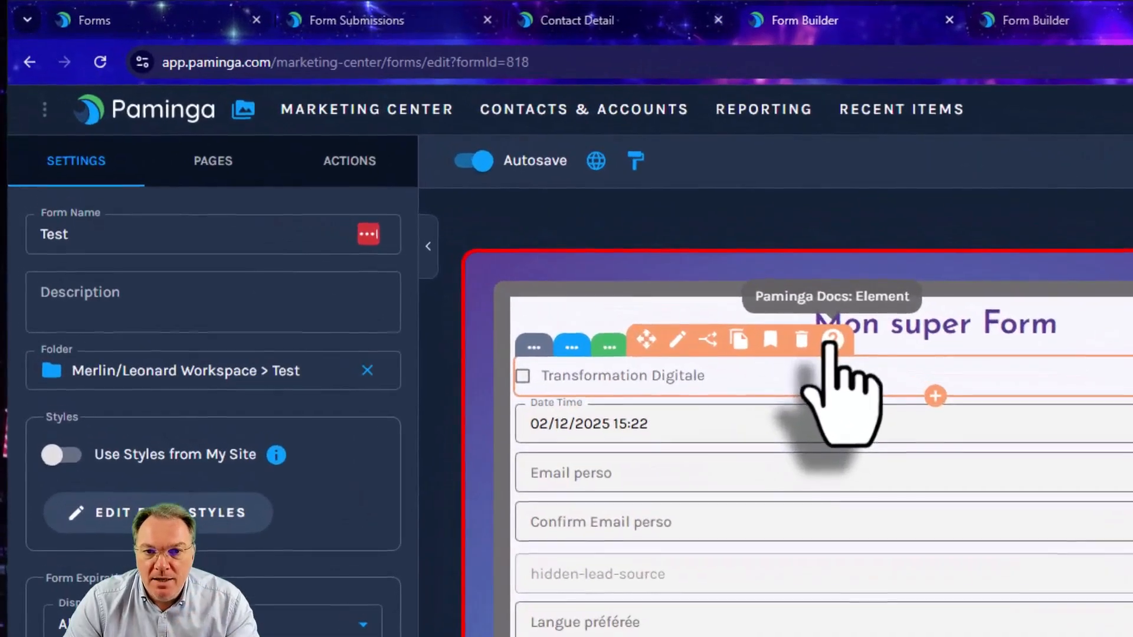
left_click(499, 203)
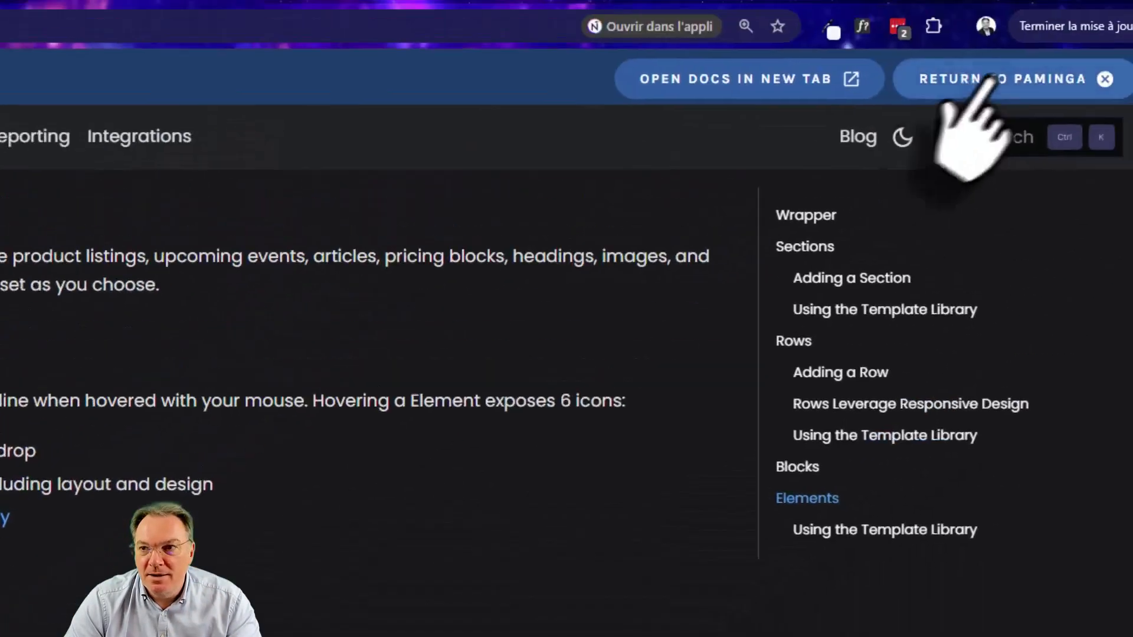
left_click(988, 78)
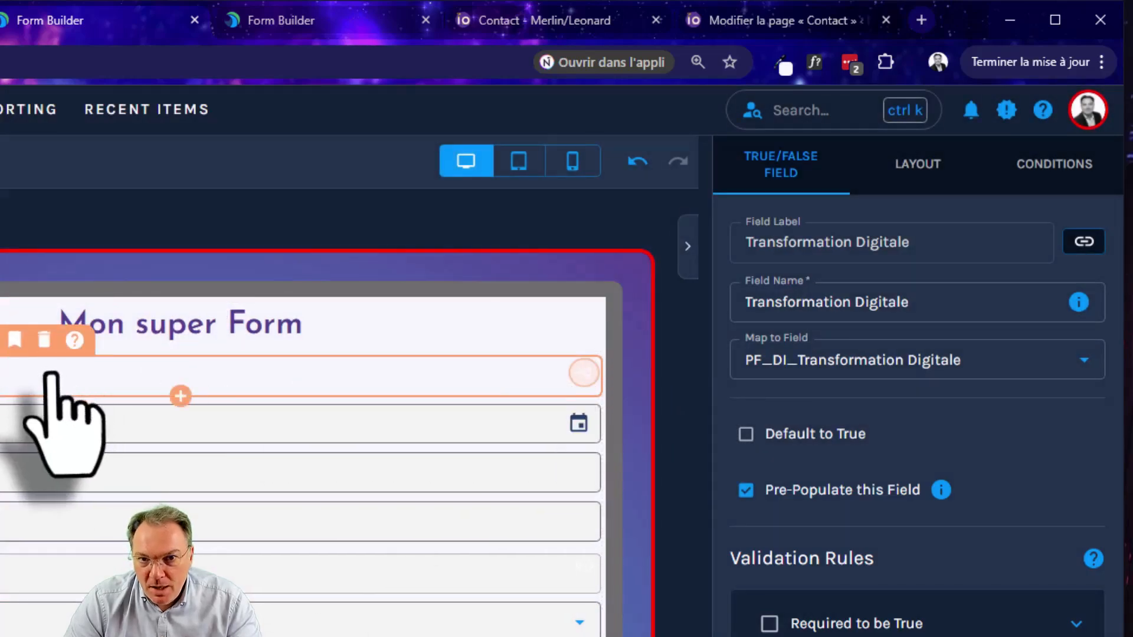
- Delete the display condition on the Transformation Digitale field and set the field to show Always
mouse_move(583, 377)
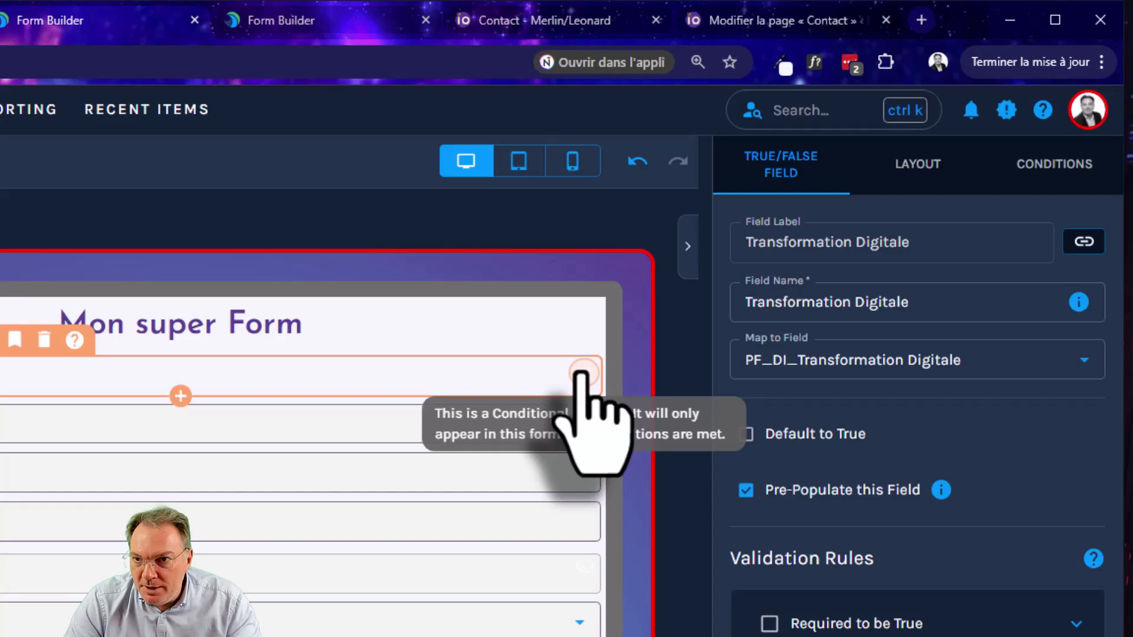
left_click(582, 374)
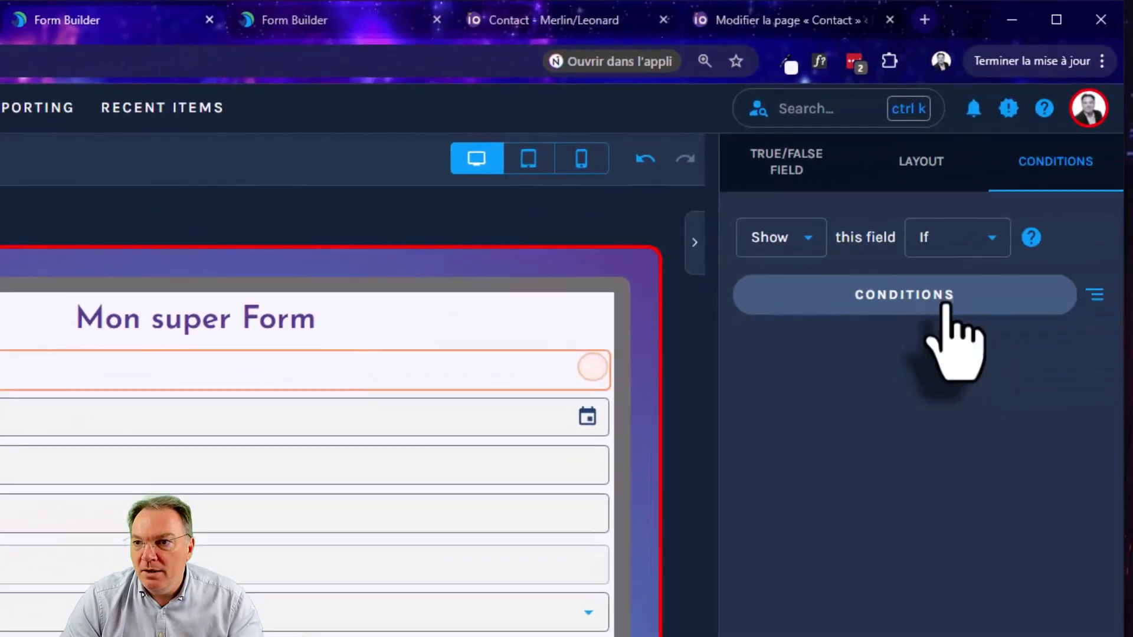
left_click(1113, 297)
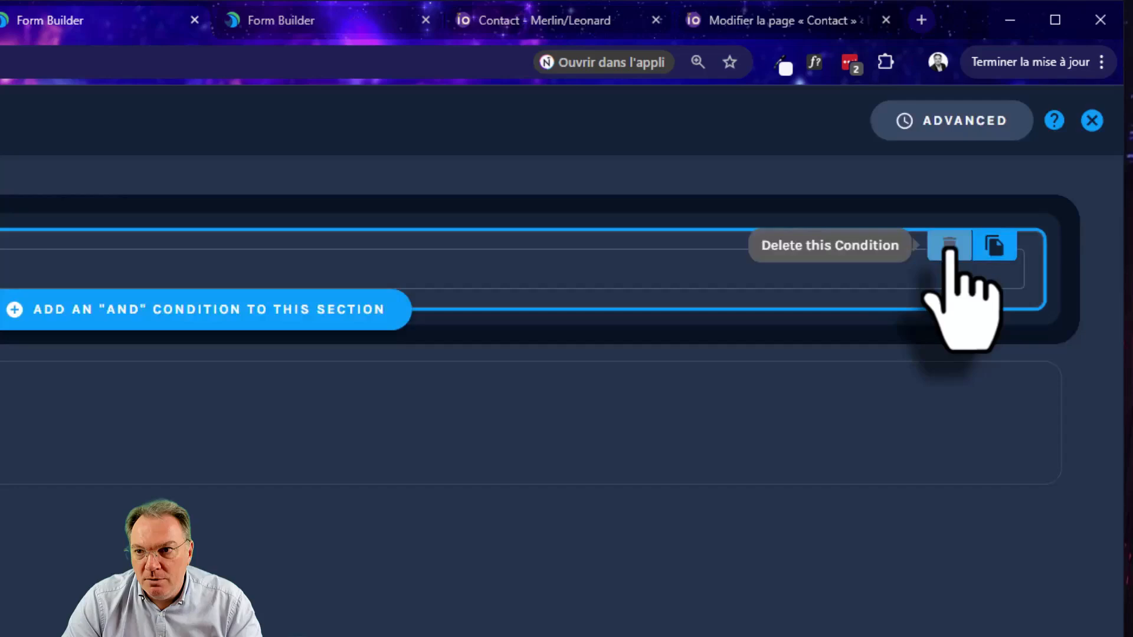
left_click(1000, 178)
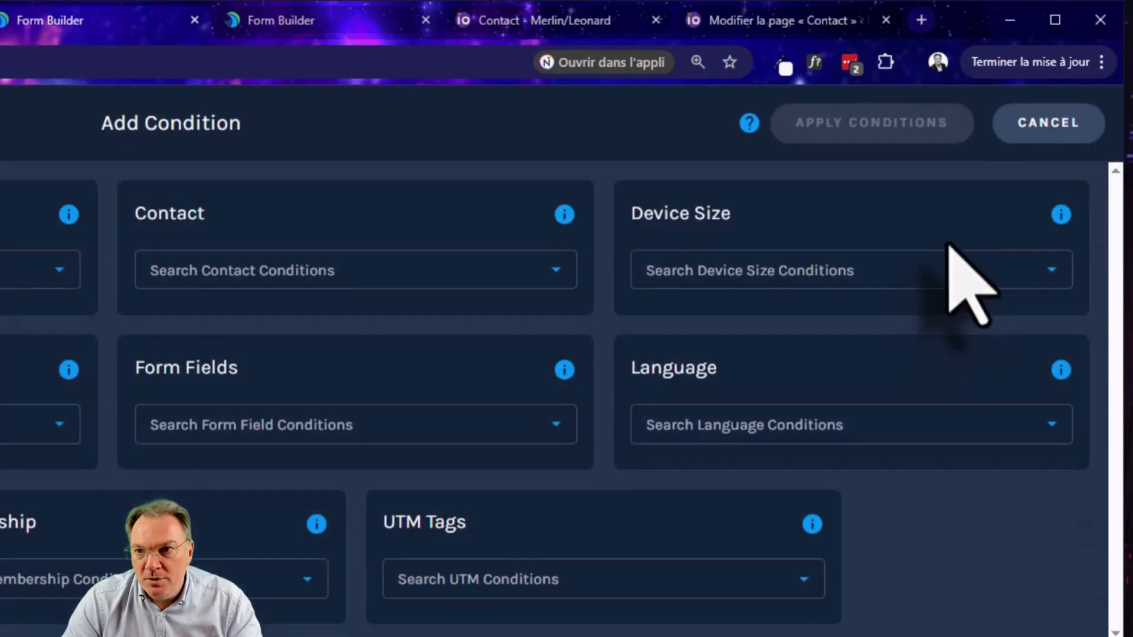
left_click(1048, 124)
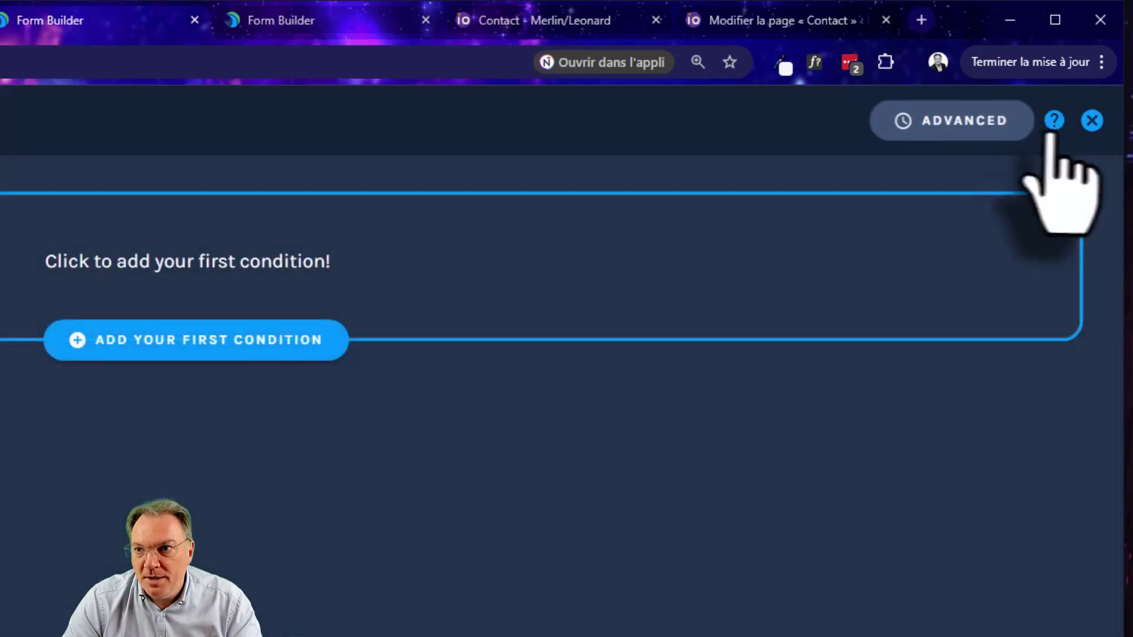
left_click(1089, 120)
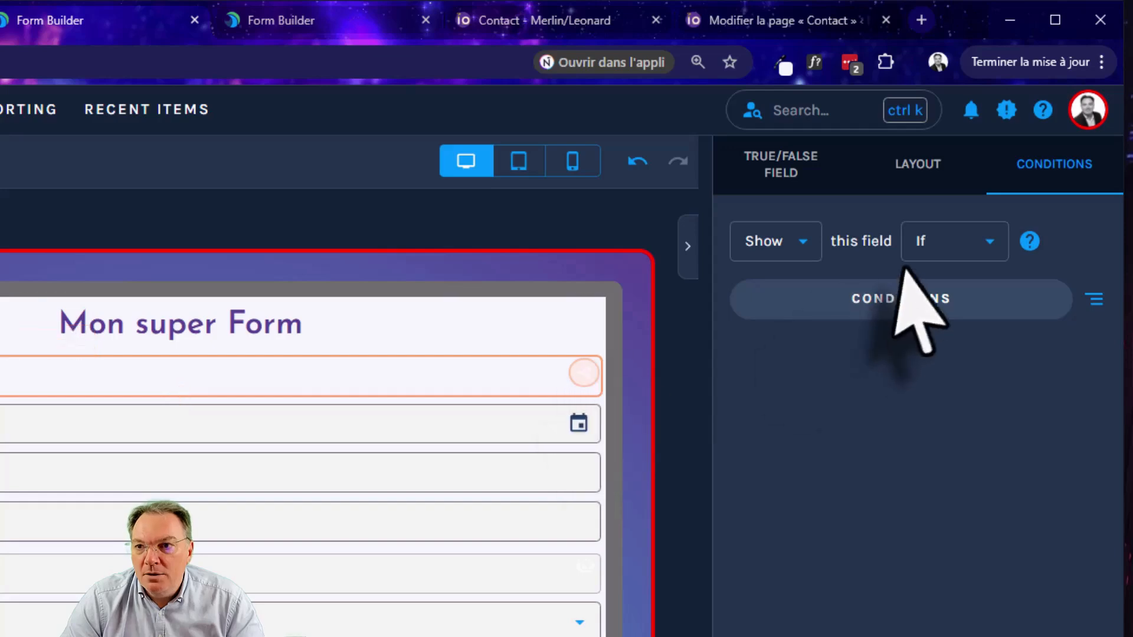
left_click(948, 246)
left_click(938, 286)
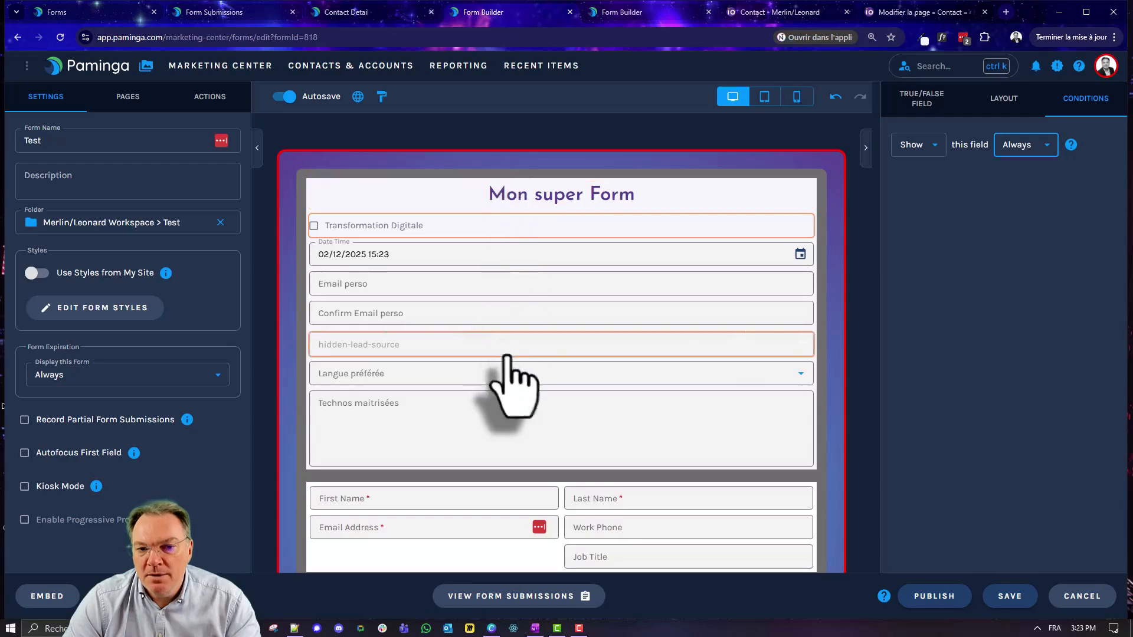
- Look over the form's fields, preview the Test form, and check the Date Time field's calendar picker
scroll(329, 266, "down", 2)
scroll(587, 407, "down", 3)
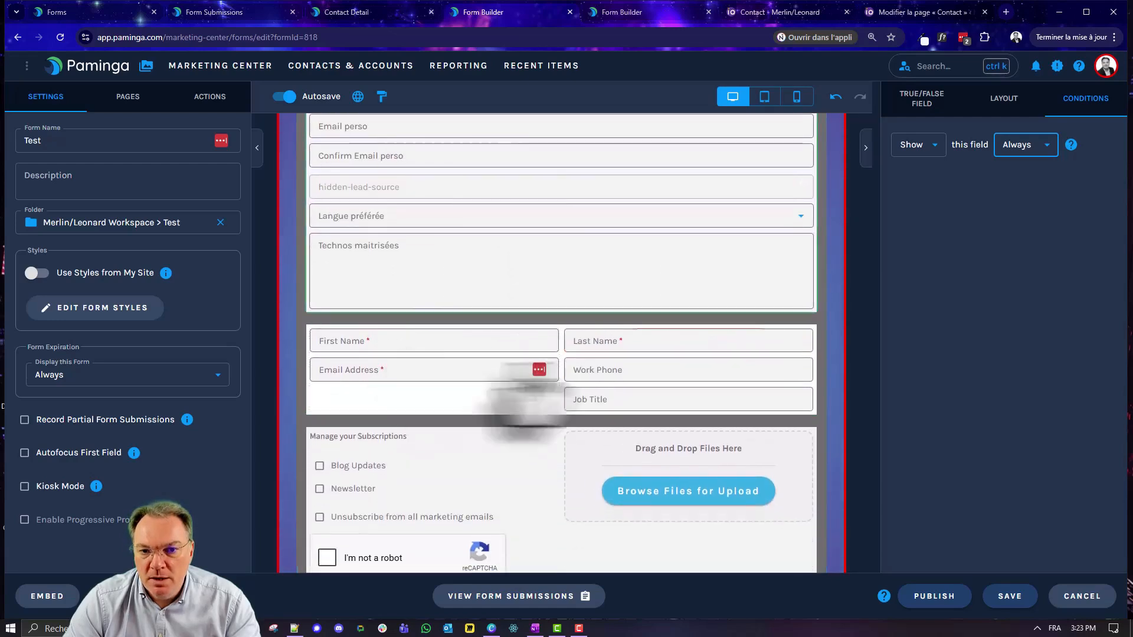
scroll(540, 383, "up", 5)
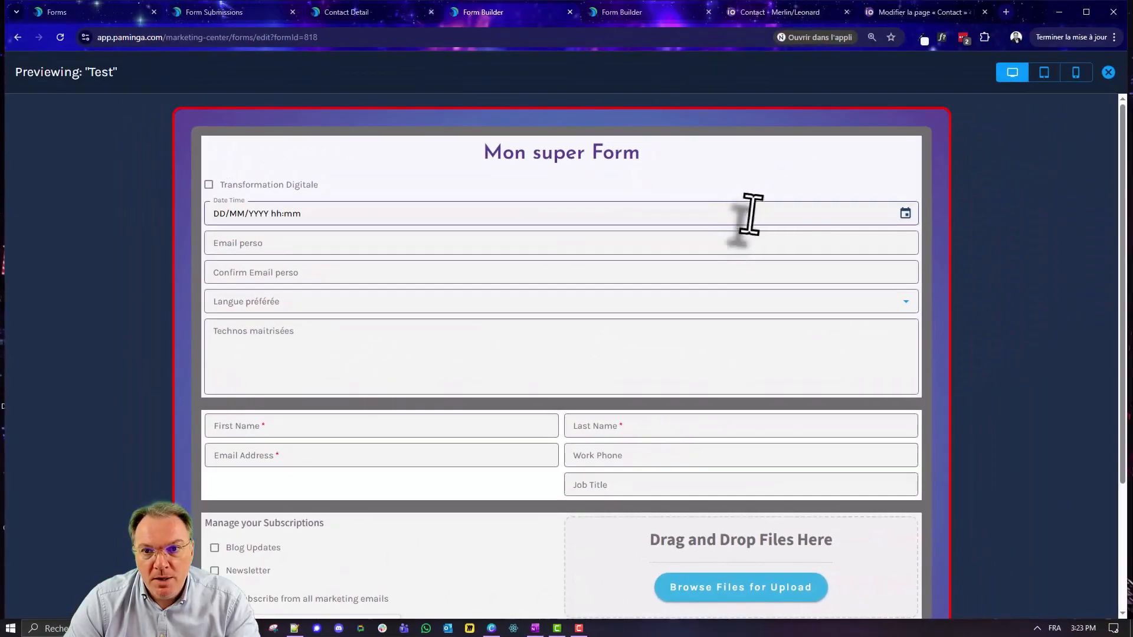
left_click(968, 99)
left_click(906, 213)
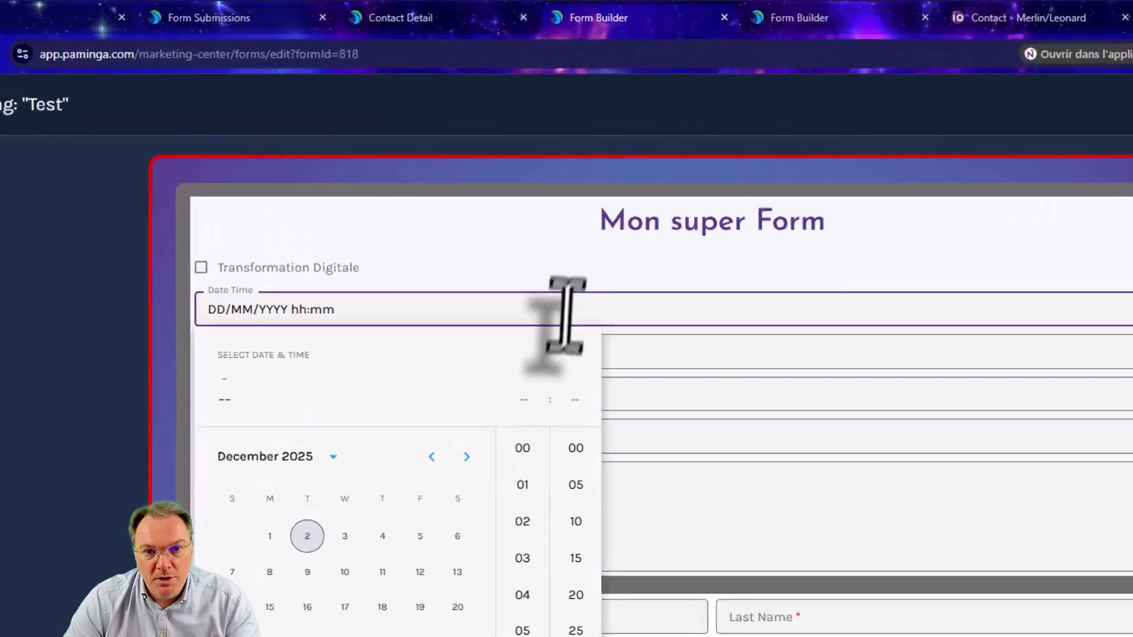
left_click(442, 160)
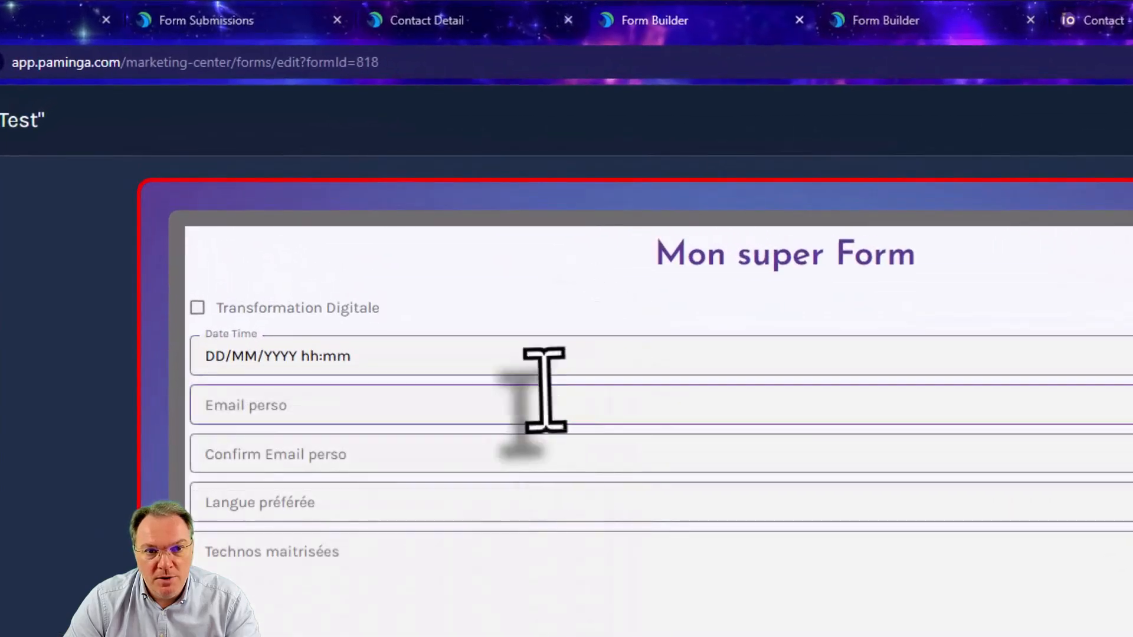
- Test the matching validation between the empty Email perso and Confirm Email perso fields in the preview
left_click(292, 457)
left_click(296, 395)
left_click(271, 443)
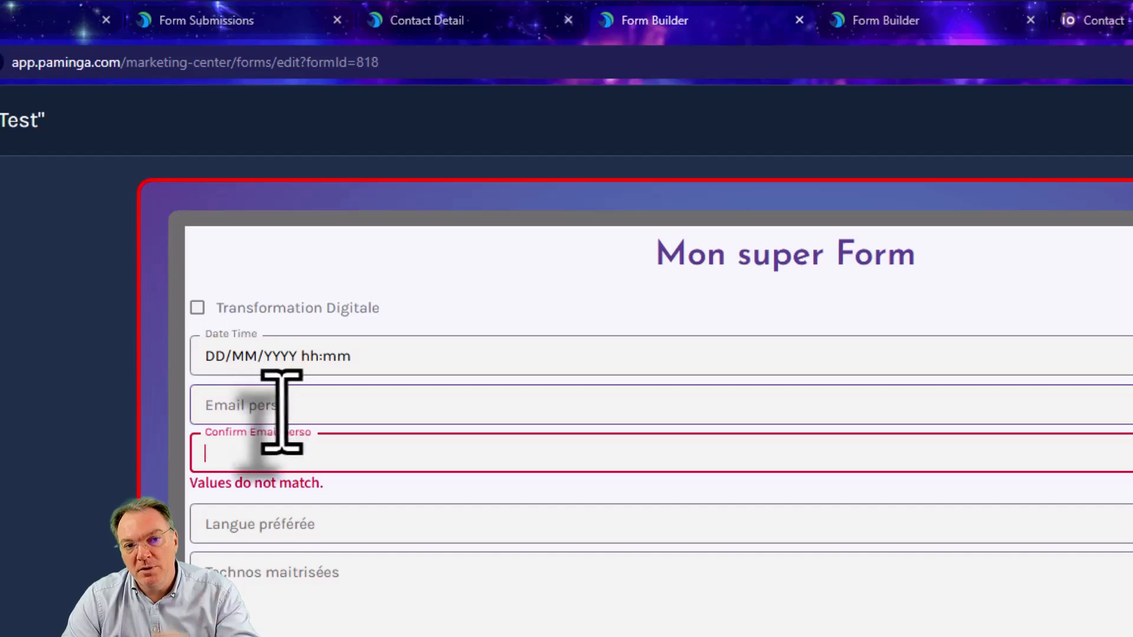
left_click(283, 407)
left_click(266, 446)
left_click(266, 411)
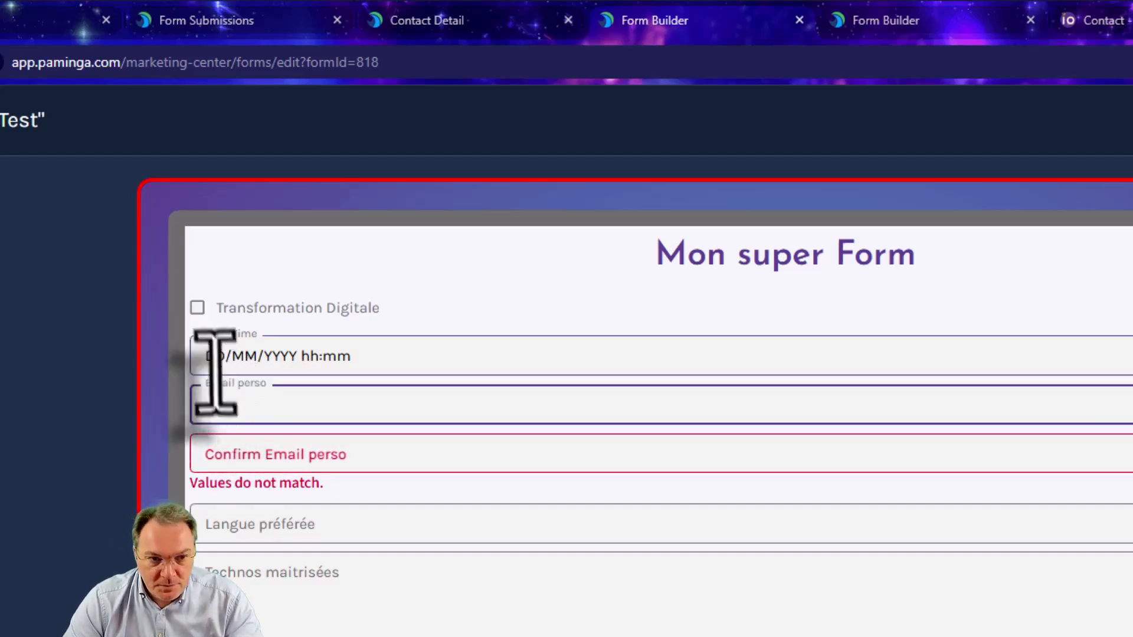
left_click(262, 459)
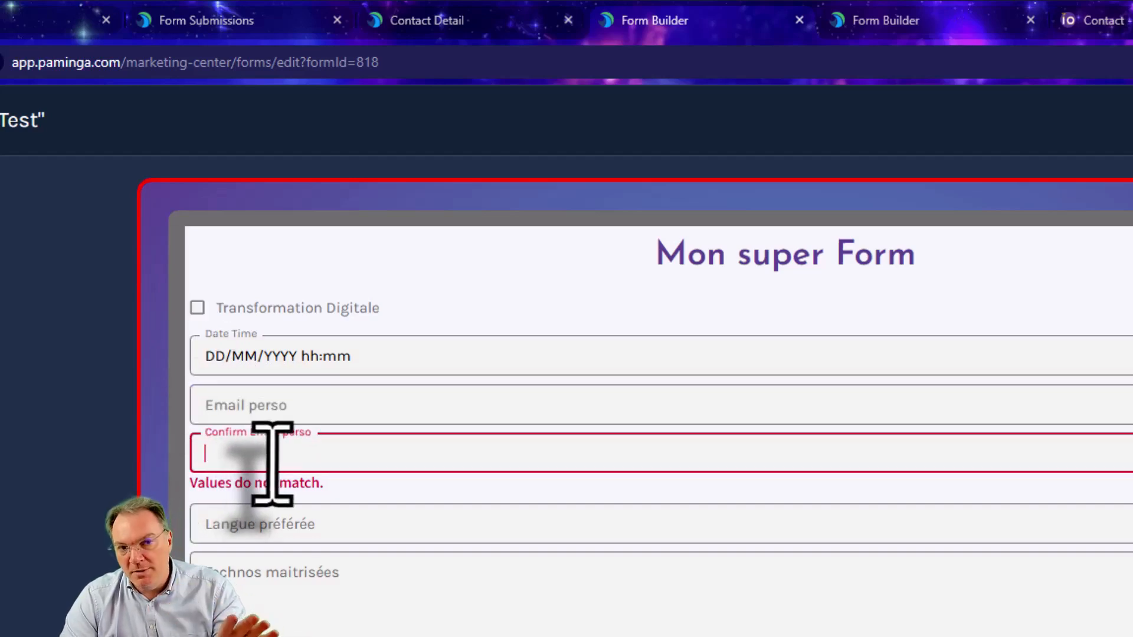
left_click(260, 406)
left_click(248, 453)
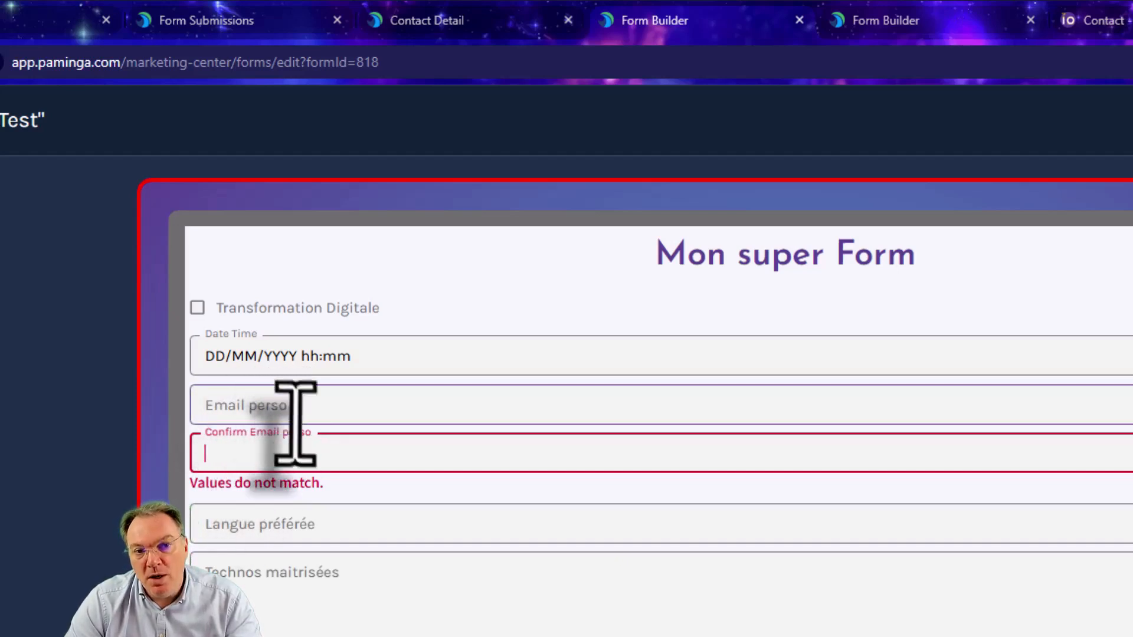
- Try the Langue préférée multi-select in the preview by choosing Français and English
left_click(306, 531)
left_click(288, 574)
left_click(273, 614)
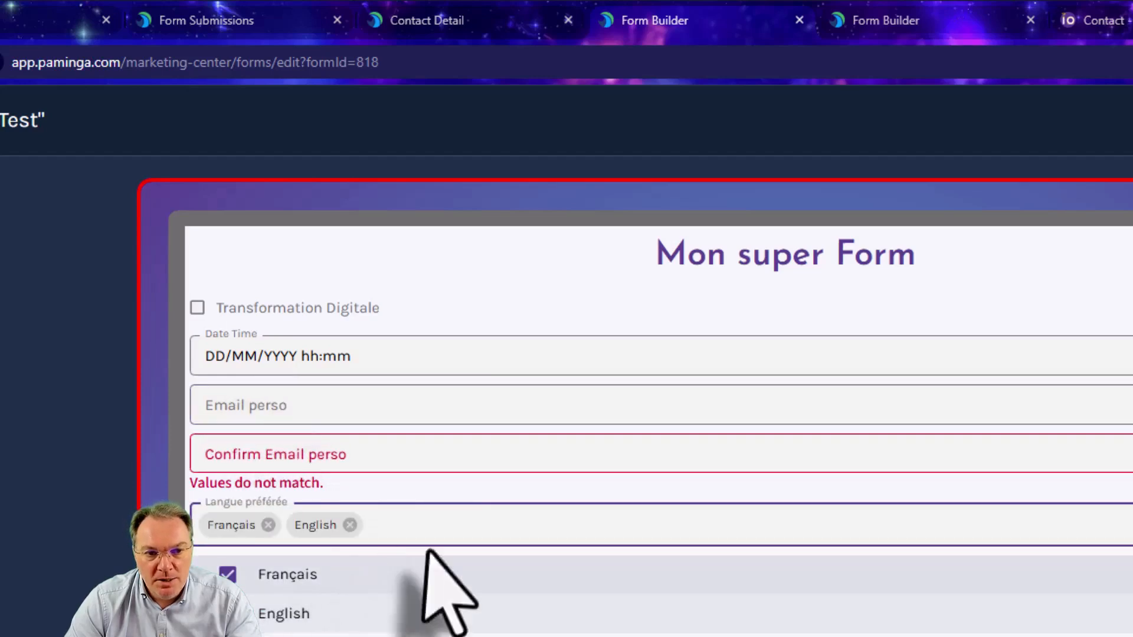
left_click(447, 523)
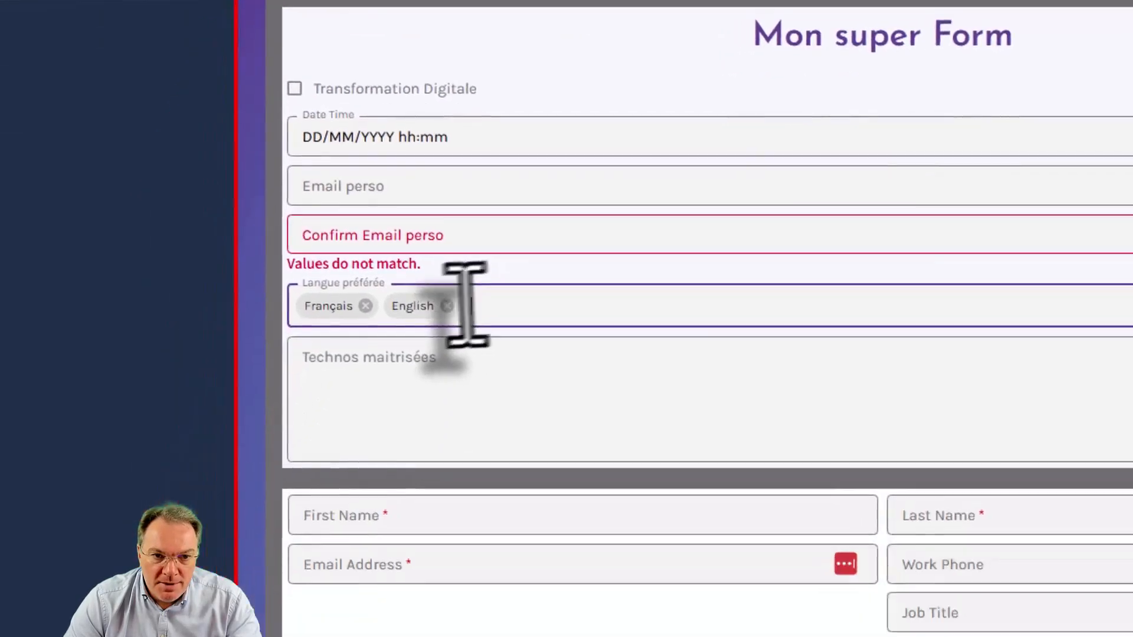
- Examine the preview's remaining fields, from Technos maitrisées and First Name to the subscriptions, reCAPTCHA and file upload
left_click(322, 623)
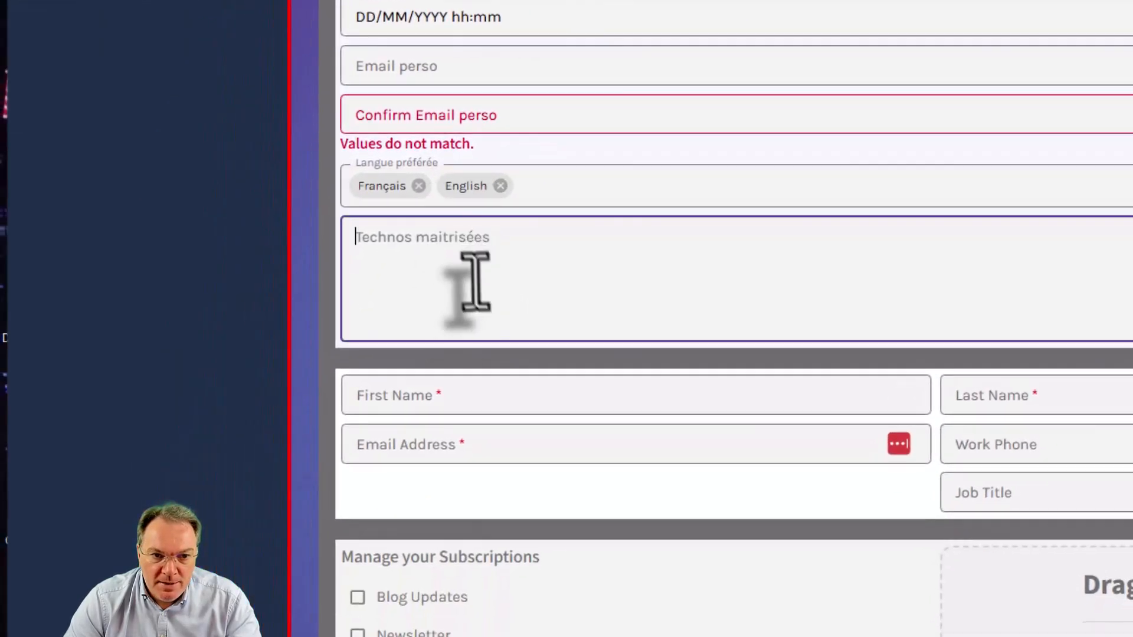
left_click(620, 402)
scroll(912, 475, "down", 5)
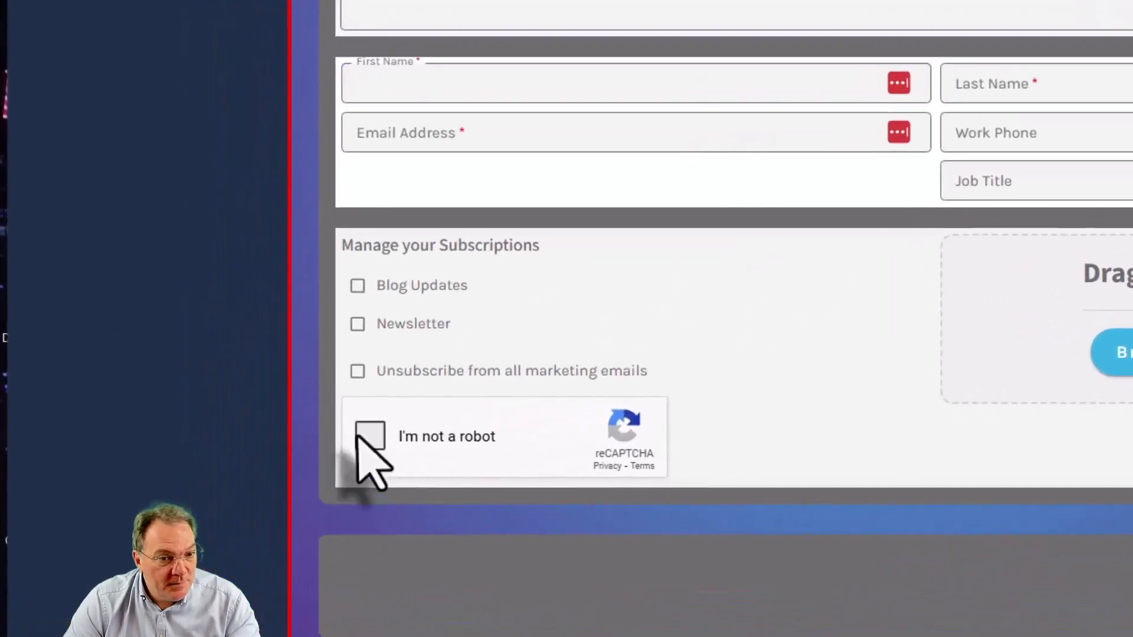
left_click(222, 465)
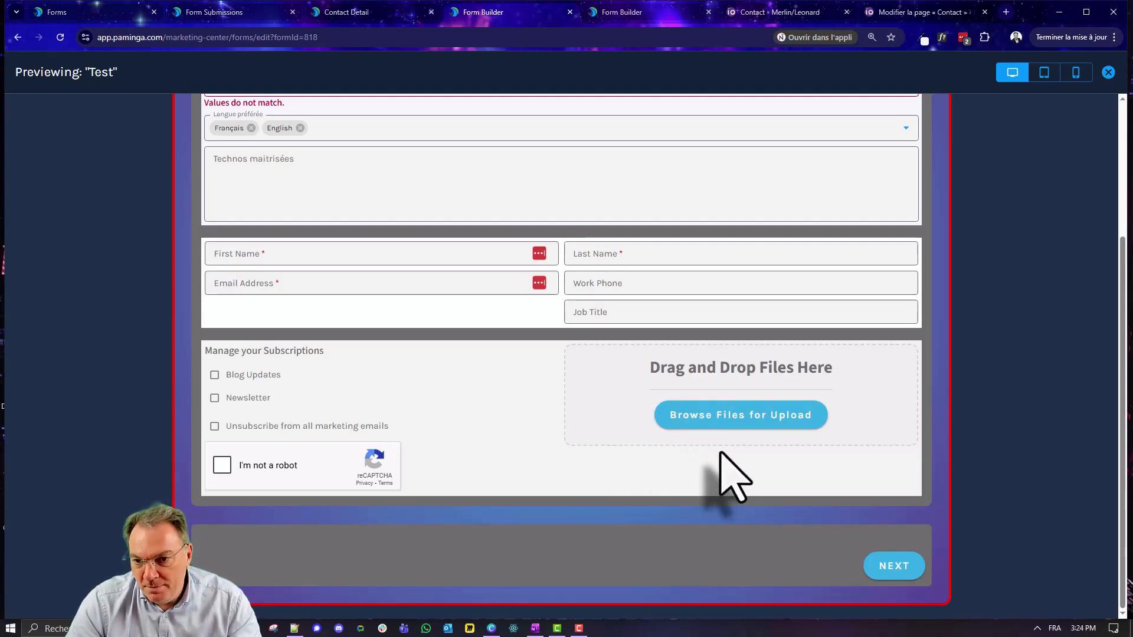
- Close the preview and browse the Form Fields elements available for insertion below the hidden-lead-source field, without adding any
scroll(631, 354, "up", 3)
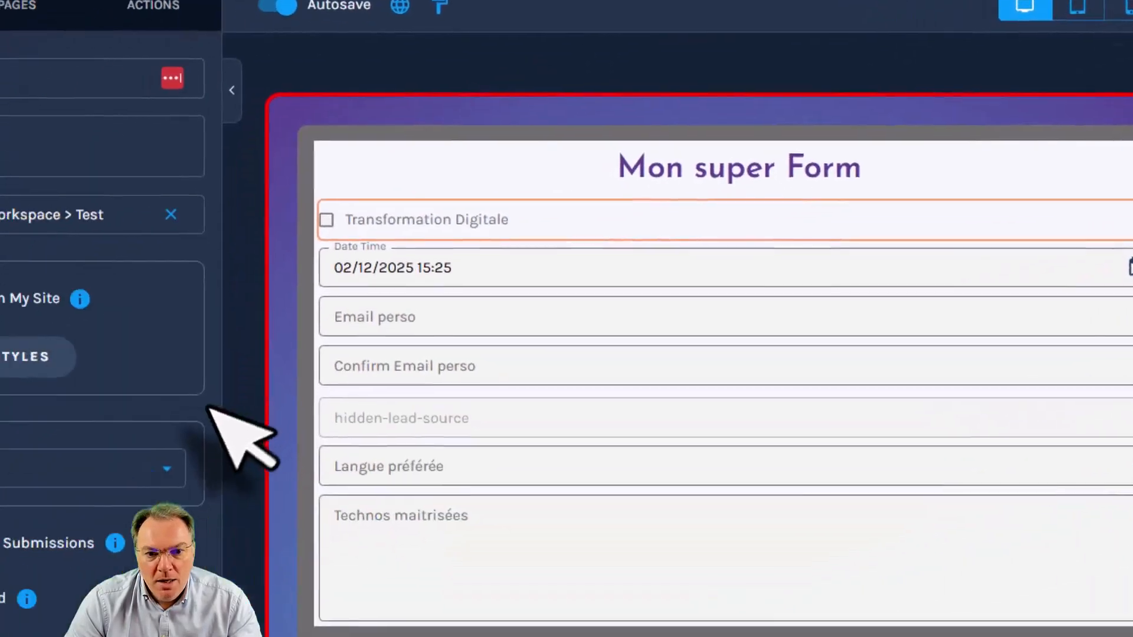
scroll(773, 336, "down", 3)
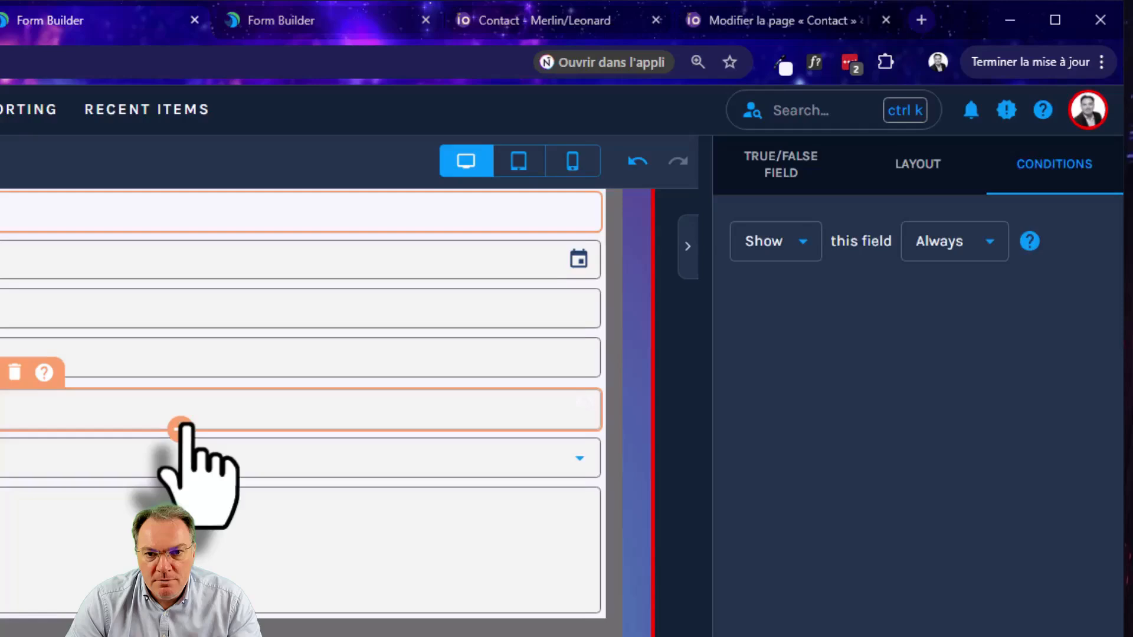
left_click(836, 209)
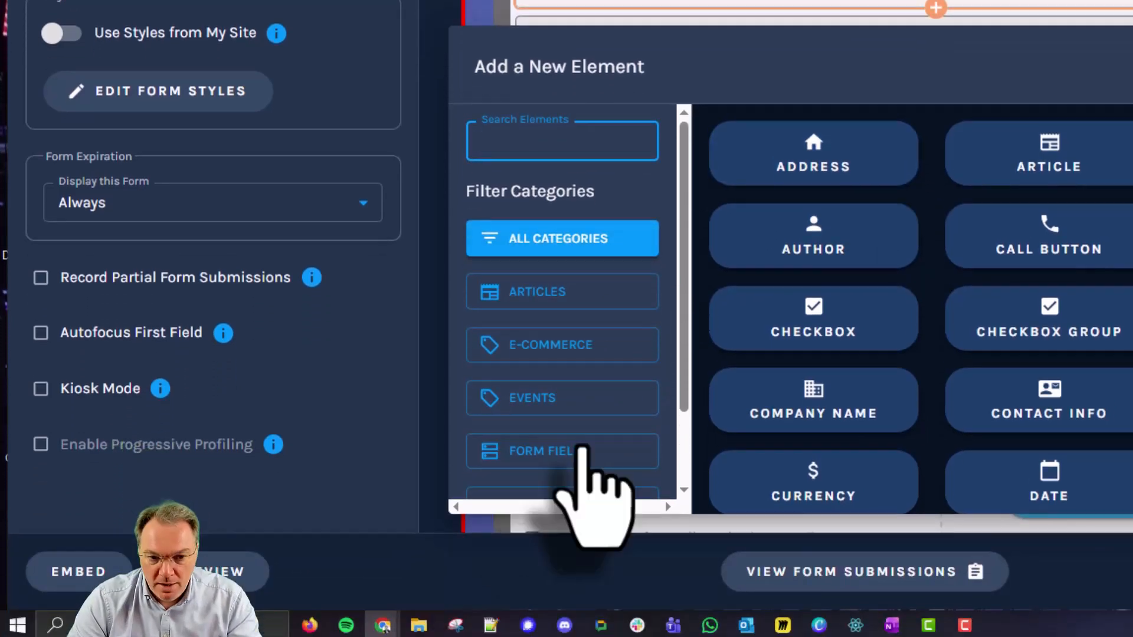
left_click(576, 534)
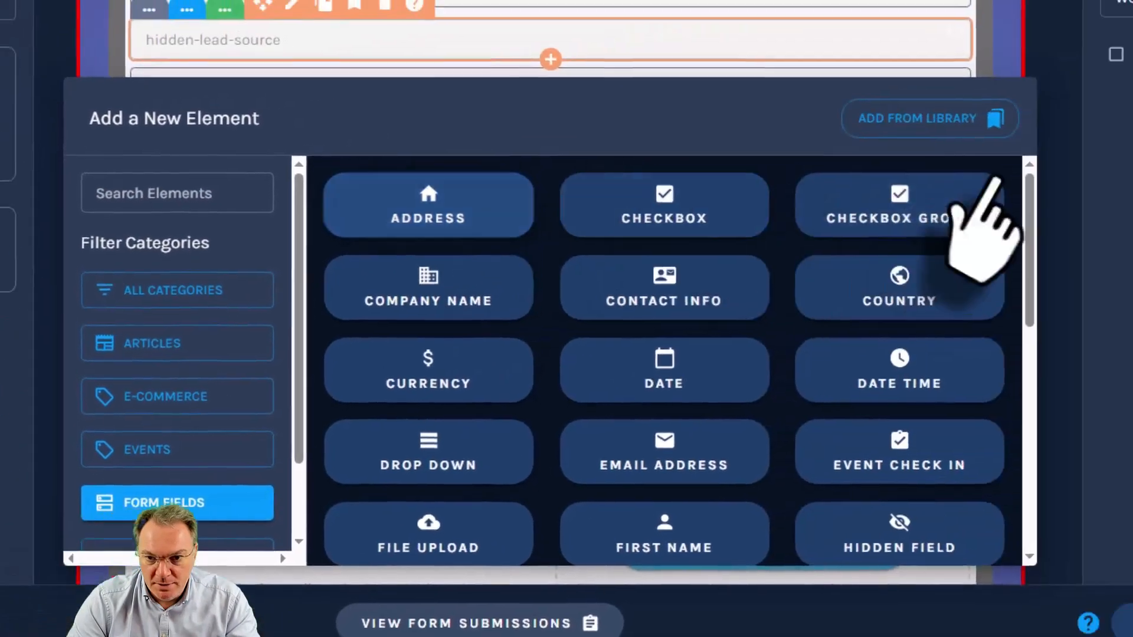
scroll(304, 468, "down", 8)
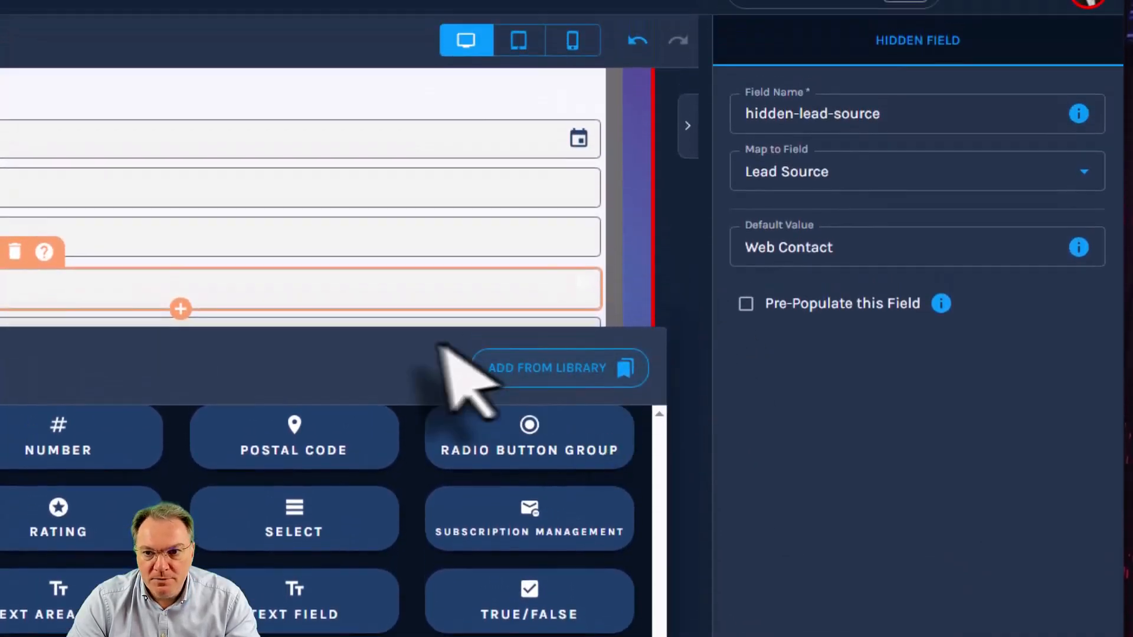
left_click(694, 321)
left_click(695, 318)
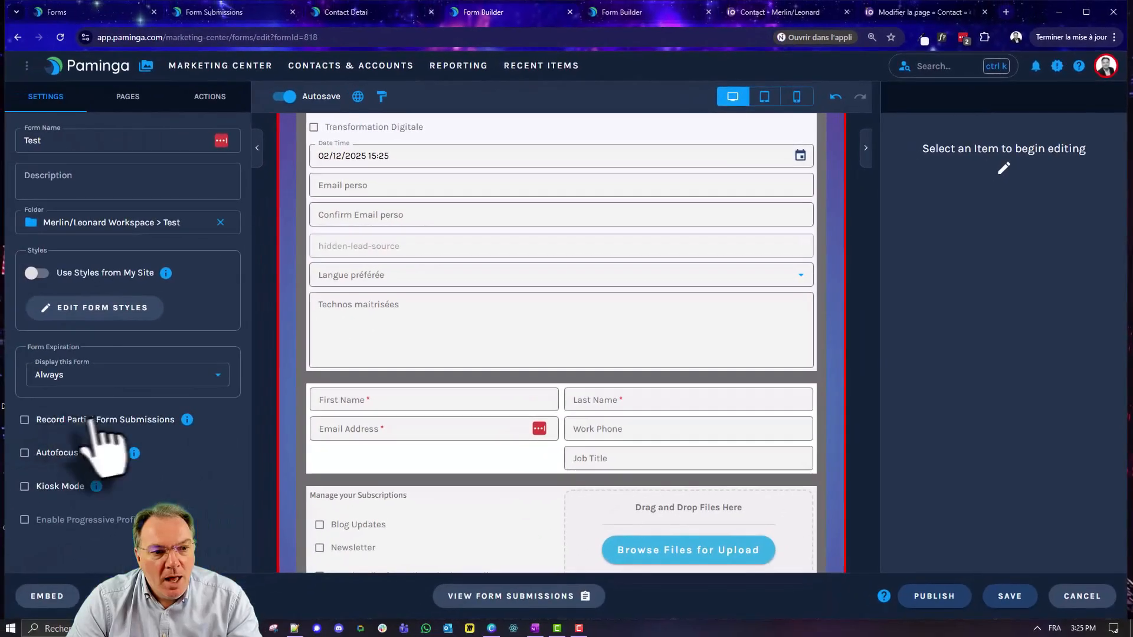
- Examine the form's On Form Completion action choices and open the thank-you message text in its editor
left_click(210, 97)
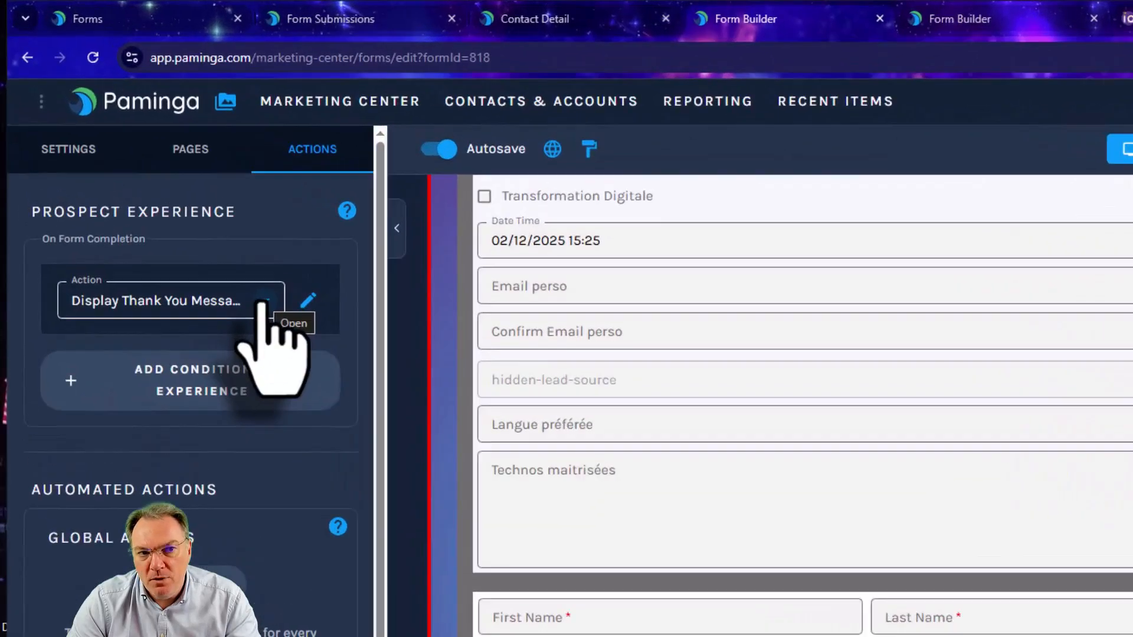
left_click(171, 196)
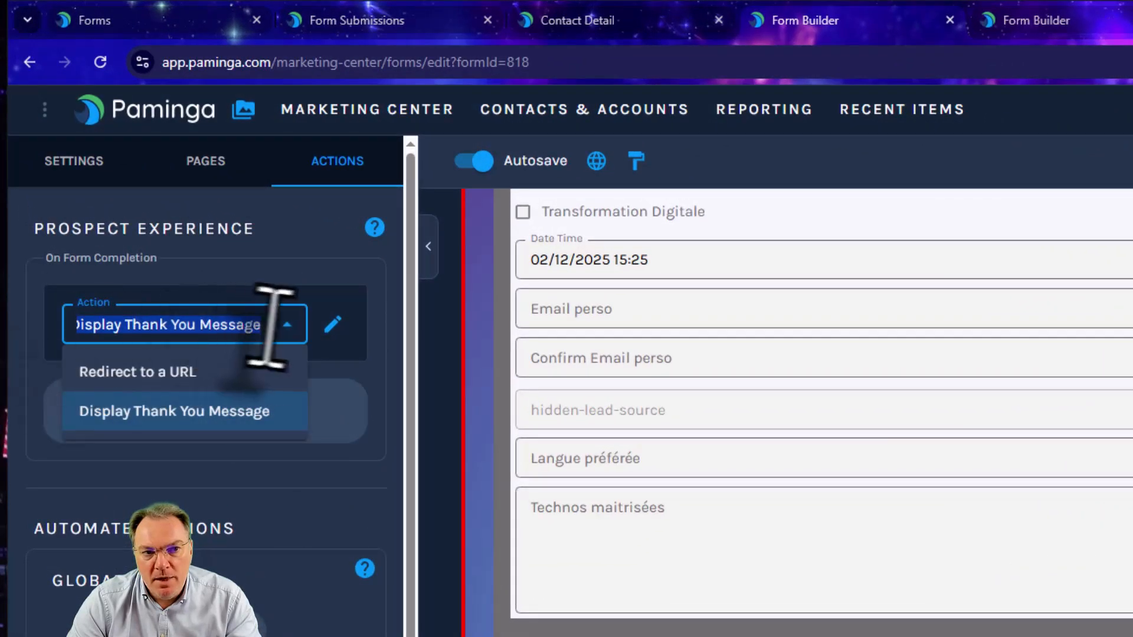
left_click(332, 324)
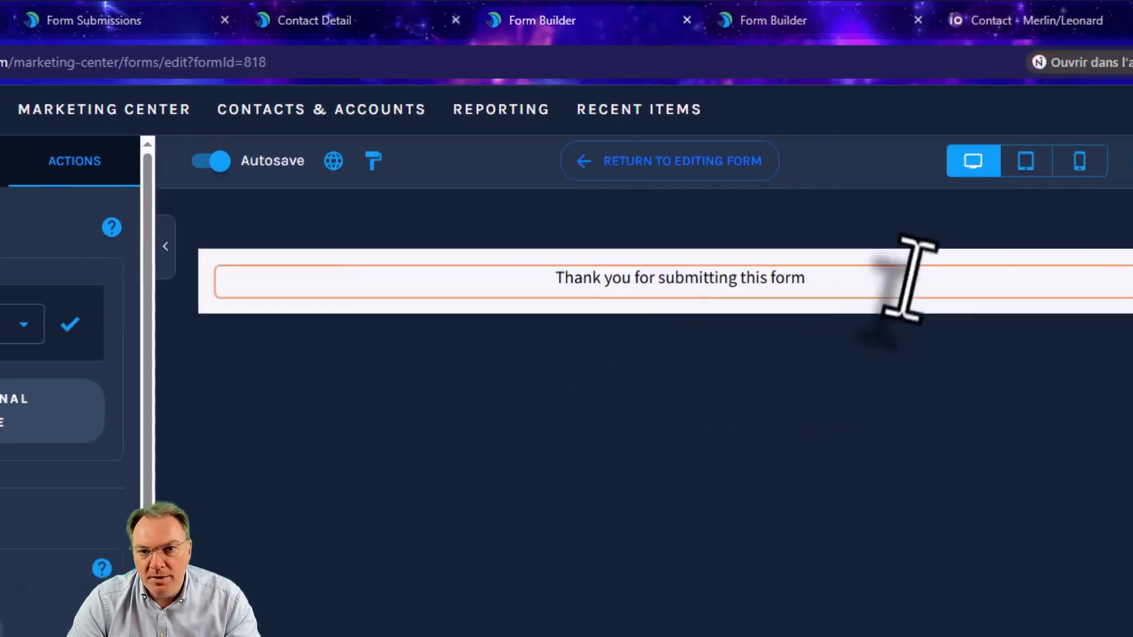
left_click(1078, 282)
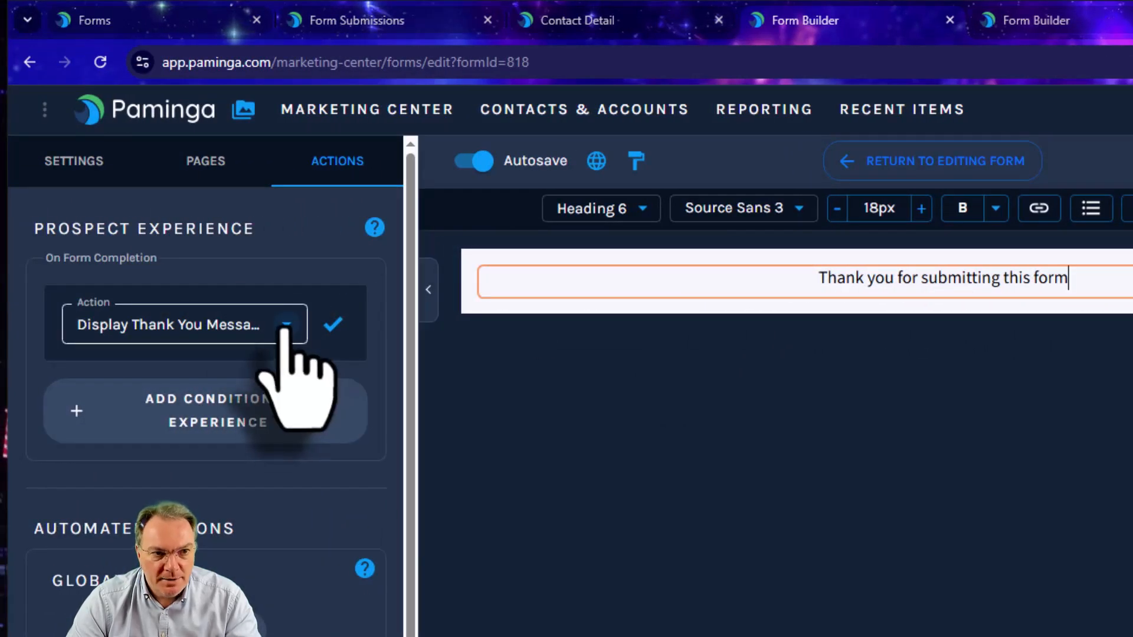
left_click(288, 331)
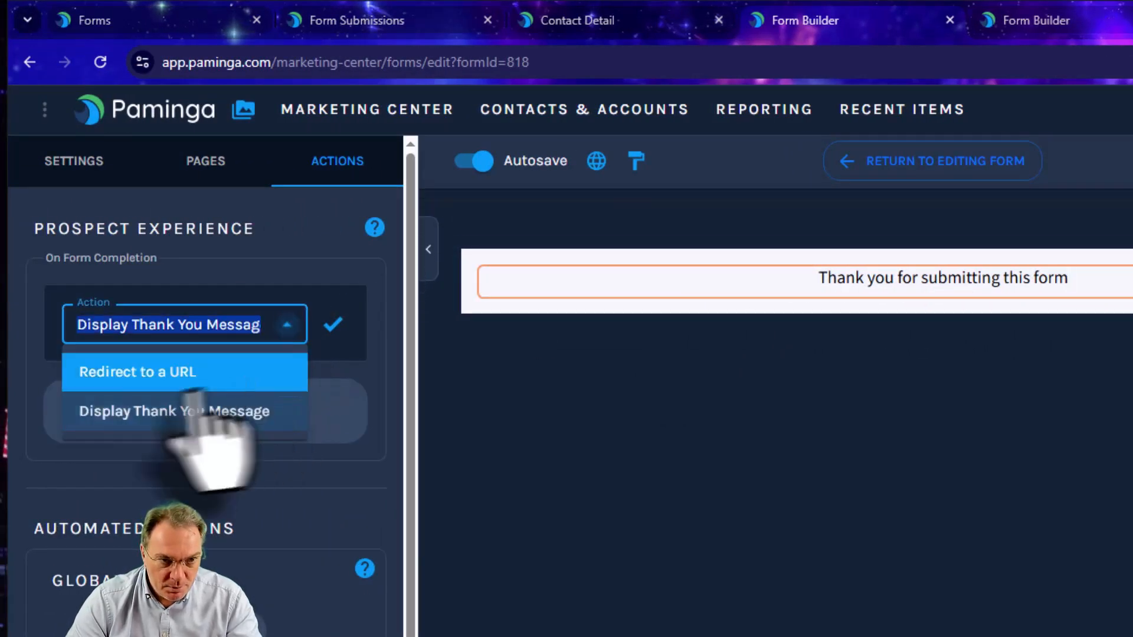
left_click(395, 382)
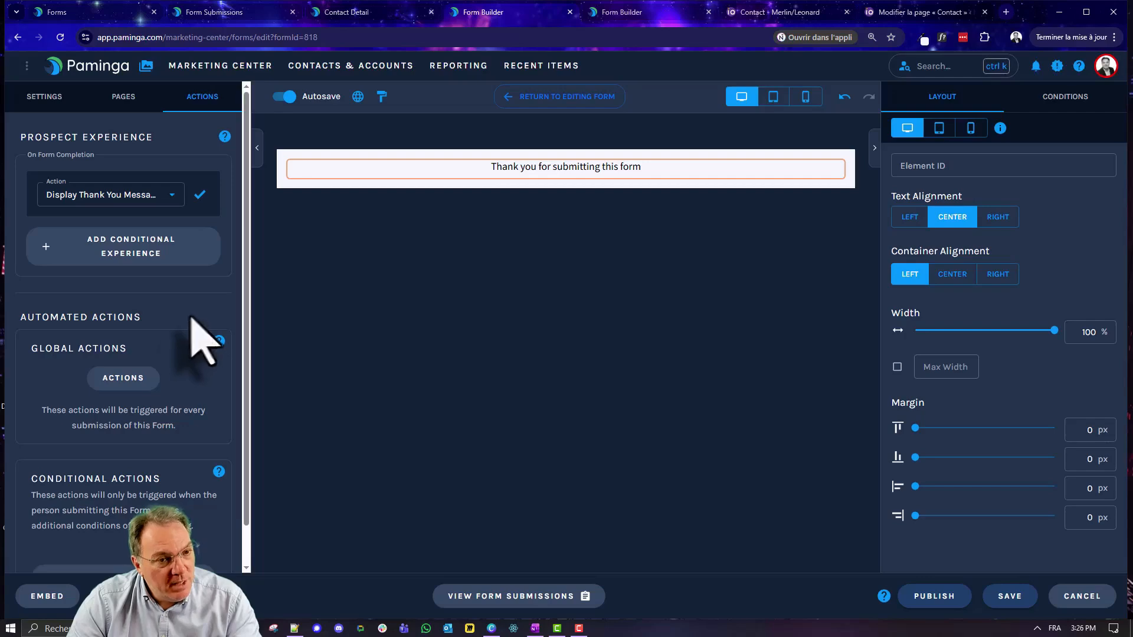
- Open the form's Global Actions and look through them from Send Autoresponder Email to Set Field Values
scroll(127, 466, "down", 1)
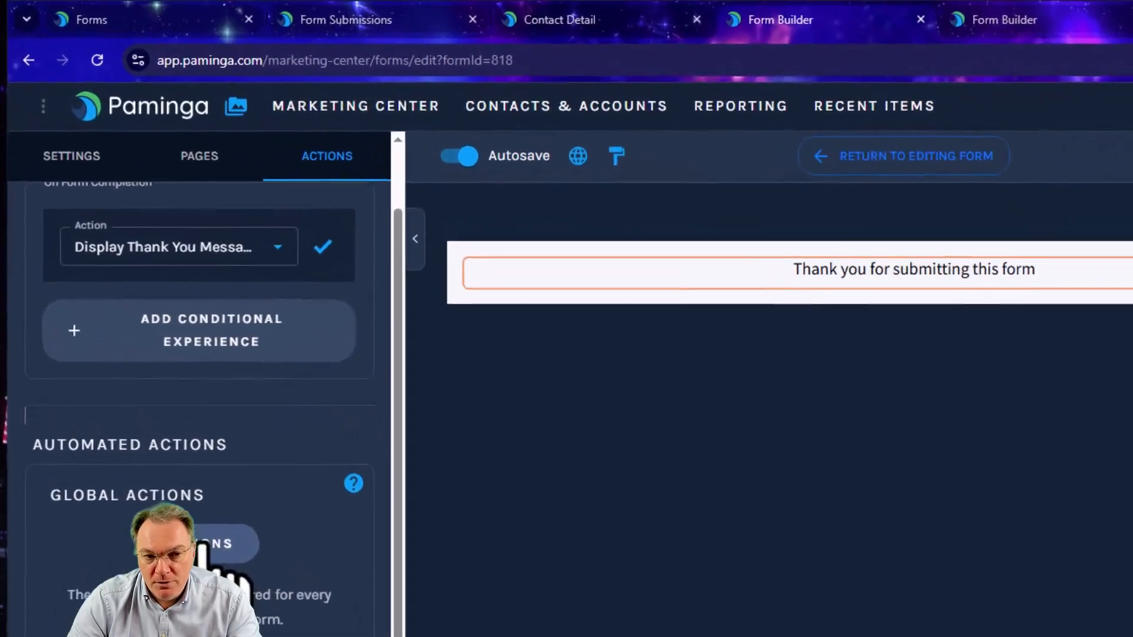
left_click(131, 337)
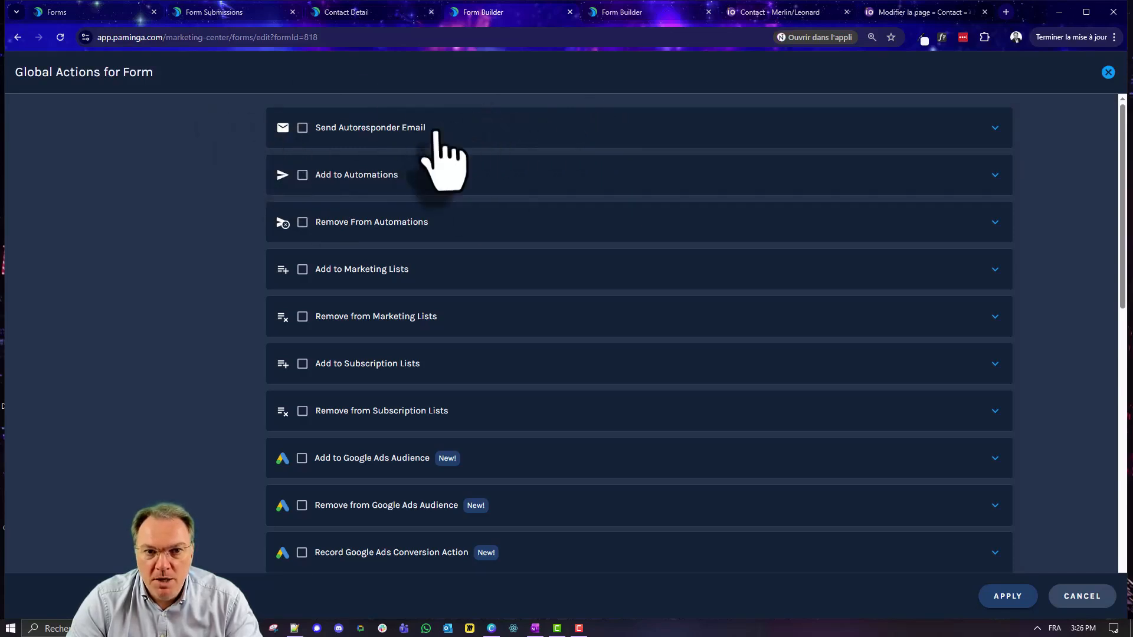
scroll(466, 160, "down", 1)
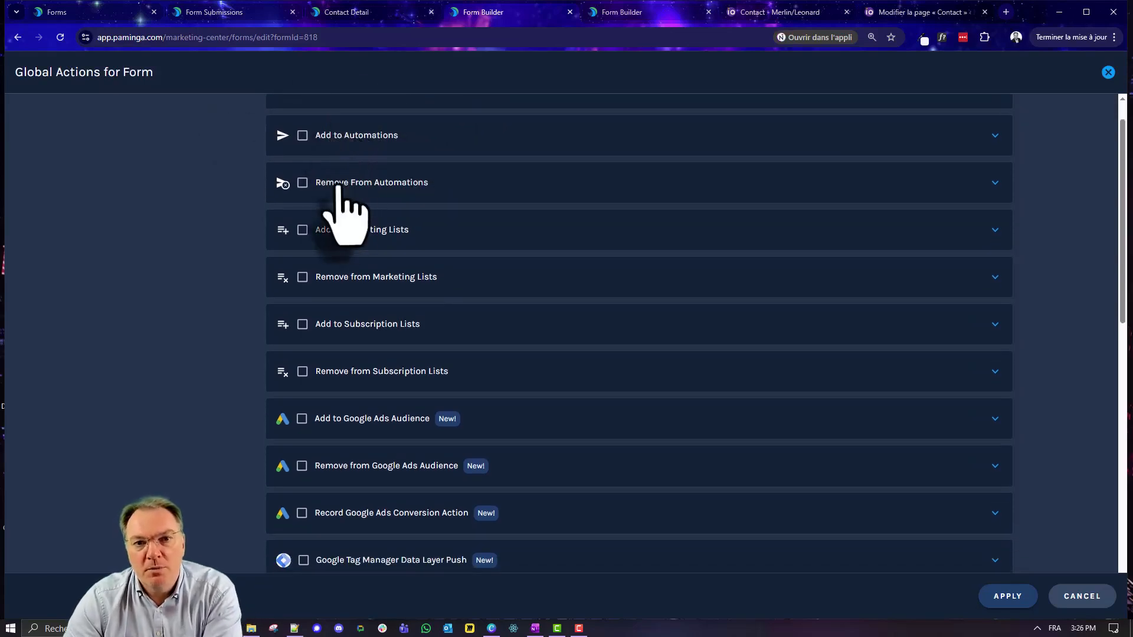
scroll(407, 348, "down", 3)
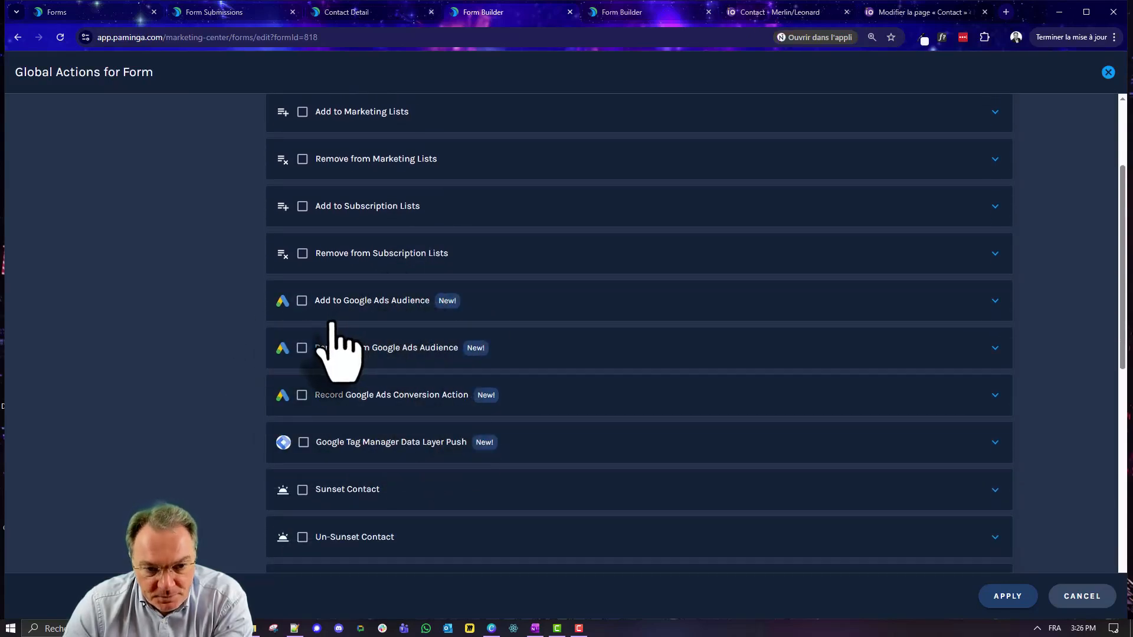
scroll(331, 325, "down", 2)
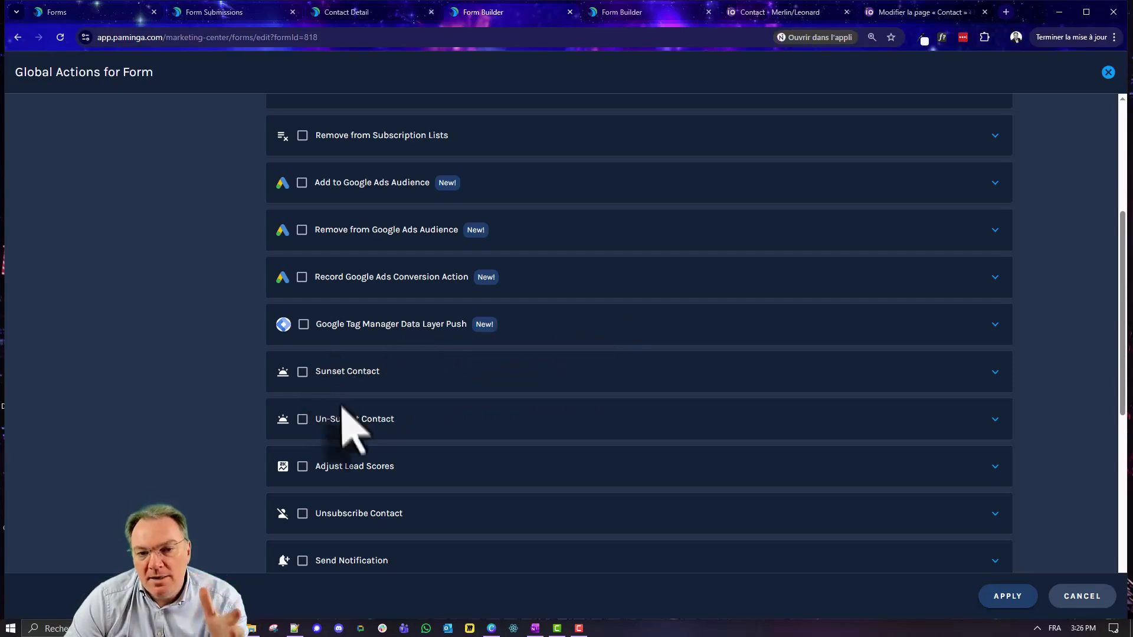
scroll(529, 428, "down", 2)
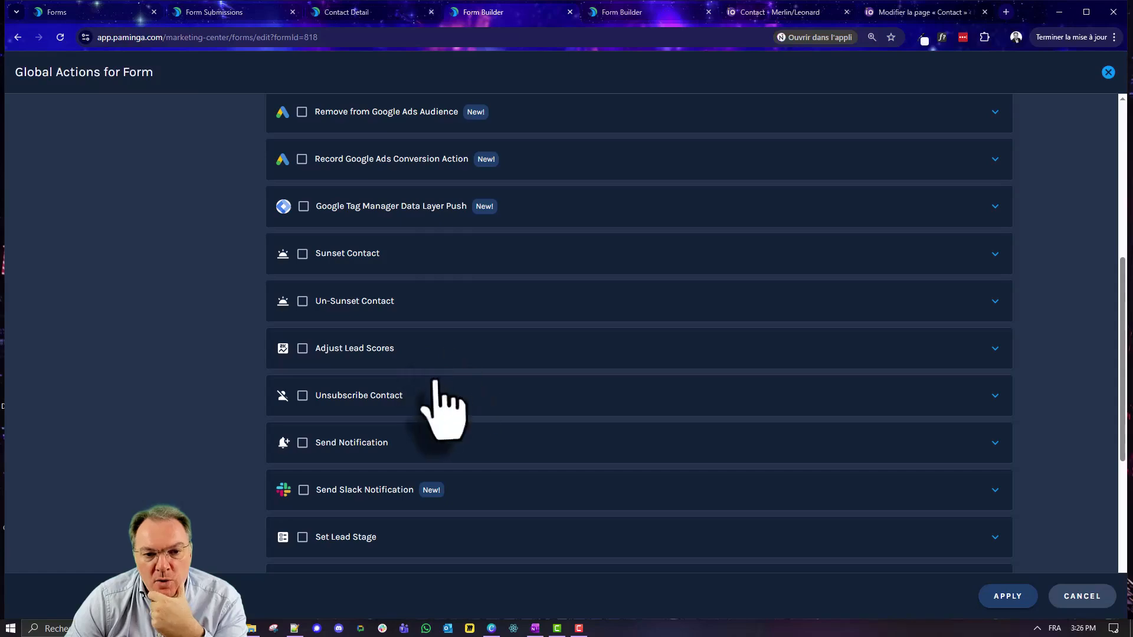
scroll(443, 395, "down", 2)
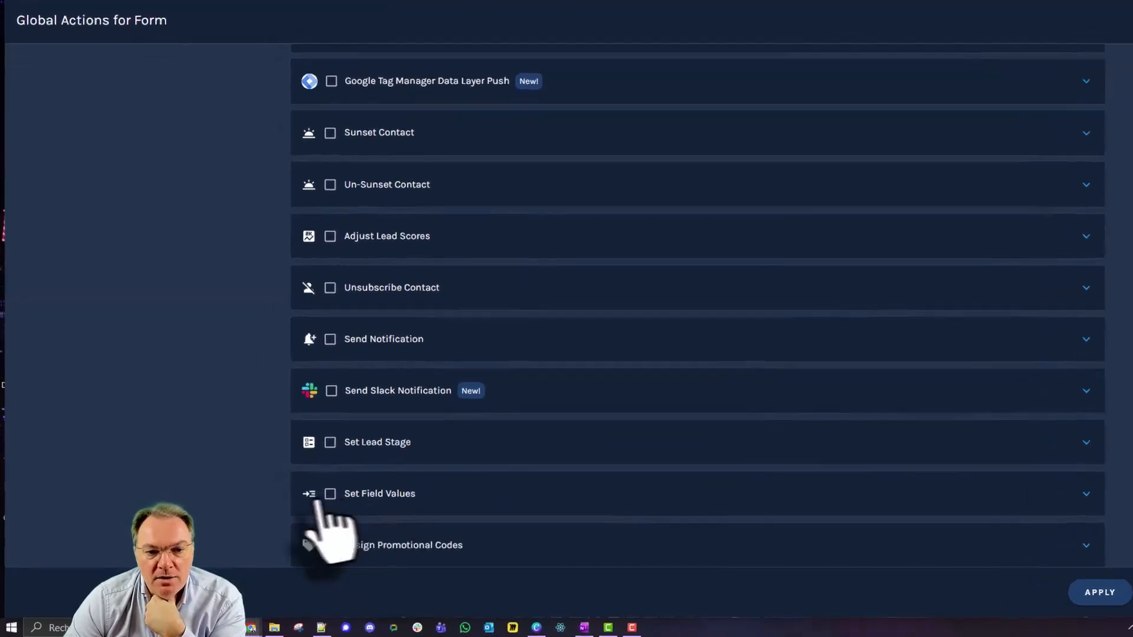
- Enable the Set Field Values action, inspect the contact fields it can set, and disable it again
left_click(329, 494)
scroll(492, 463, "down", 3)
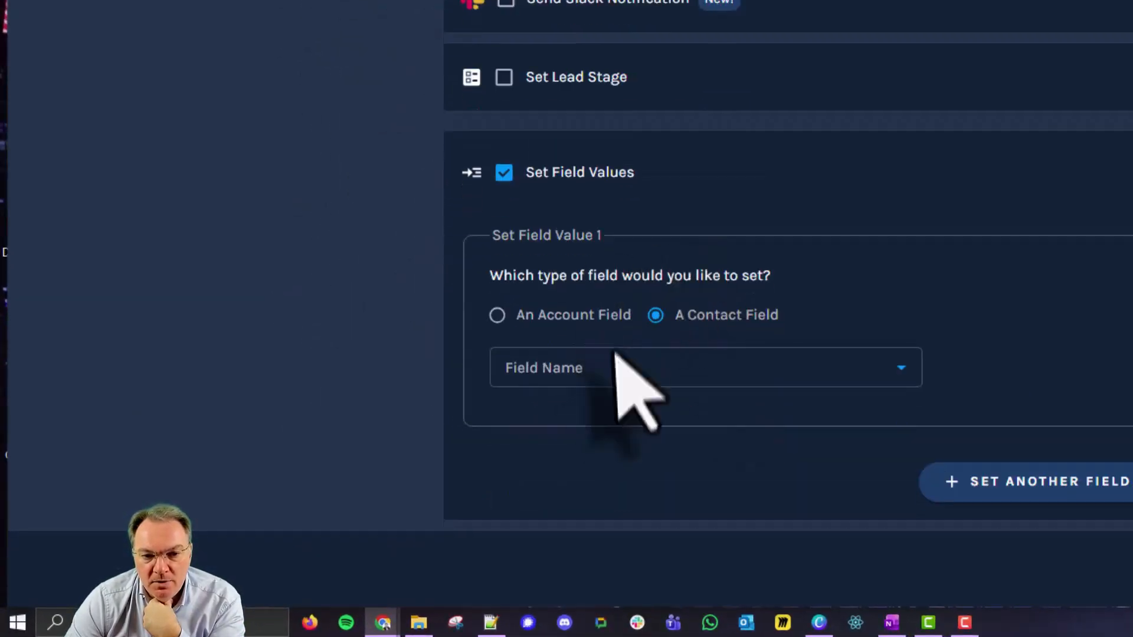
left_click(618, 361)
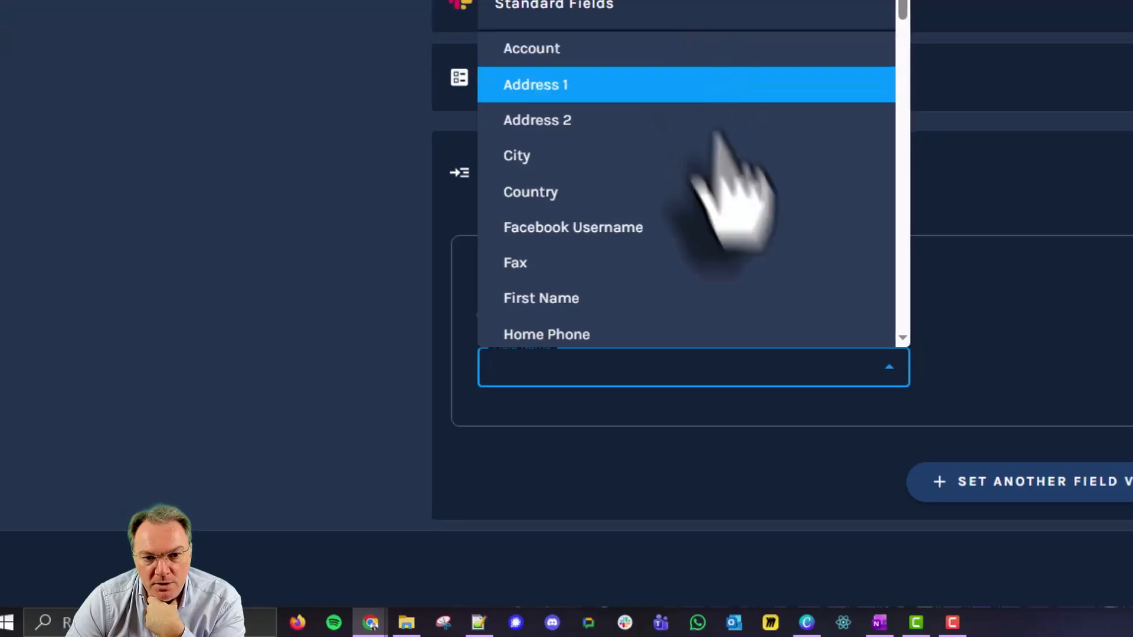
scroll(726, 148, "down", 5)
left_click(572, 303)
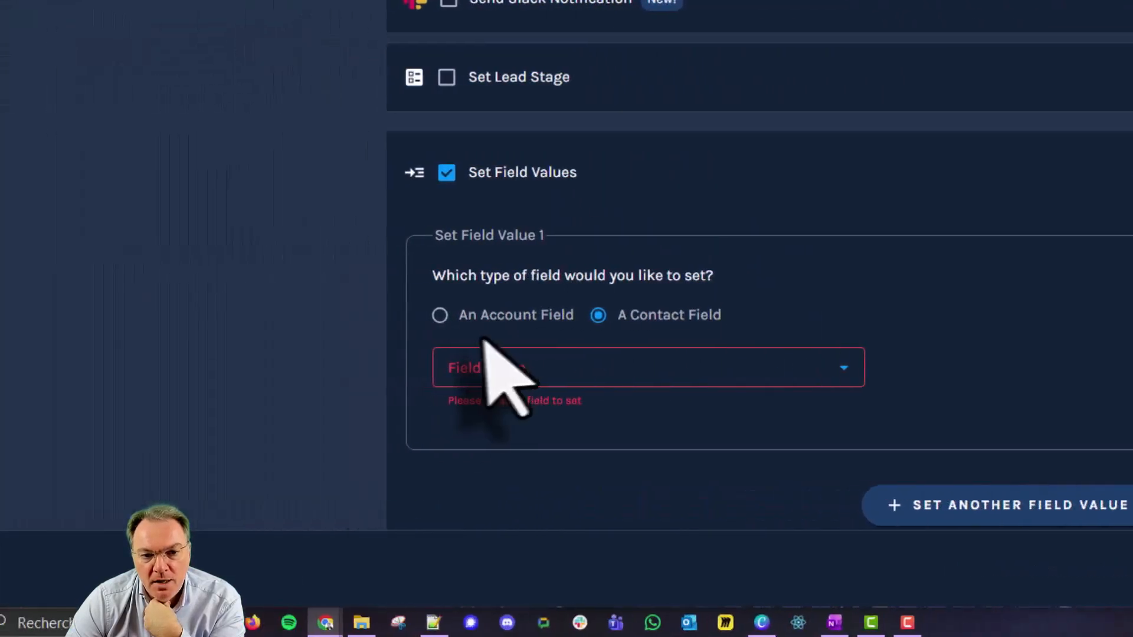
left_click(447, 172)
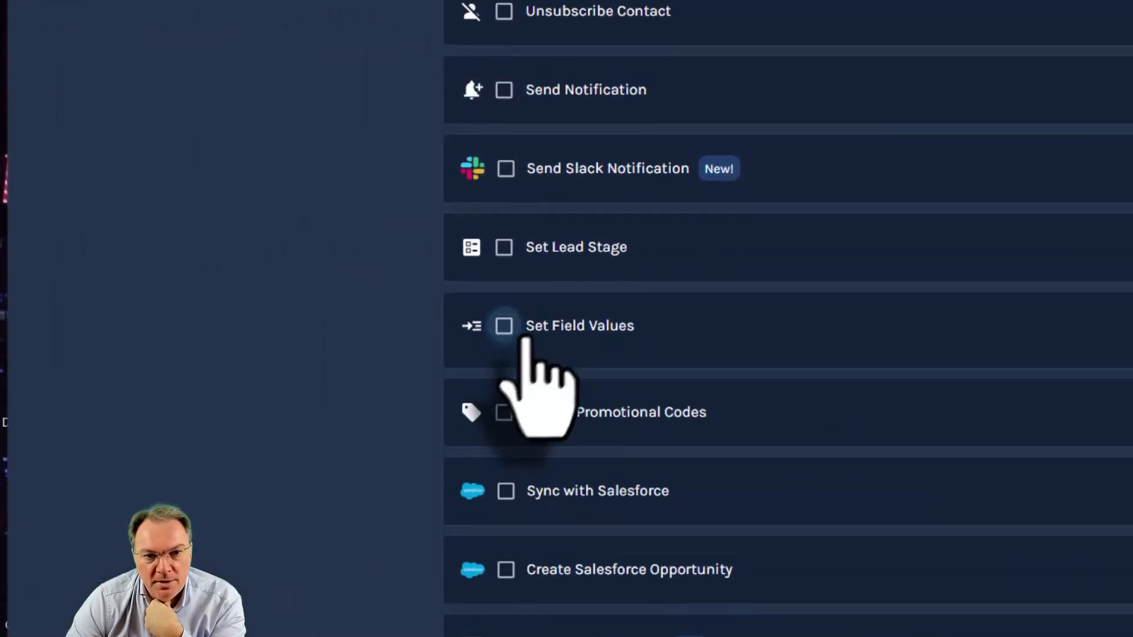
- Enable the Send Slack Notification action, check the Slack channels on offer, and disable it again
left_click(506, 169)
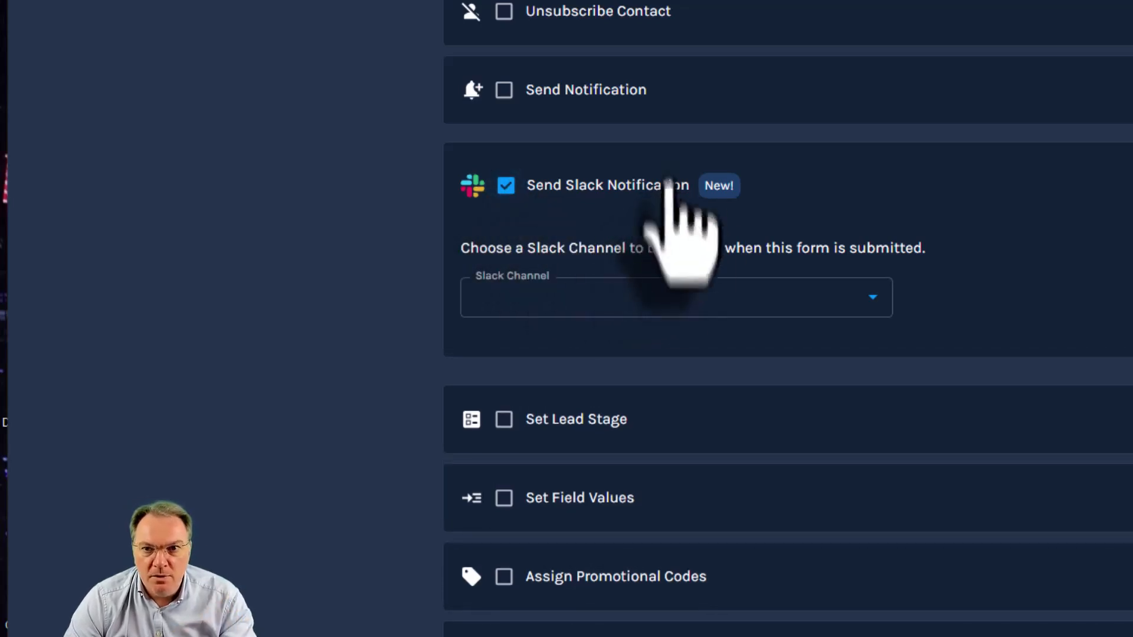
left_click(870, 298)
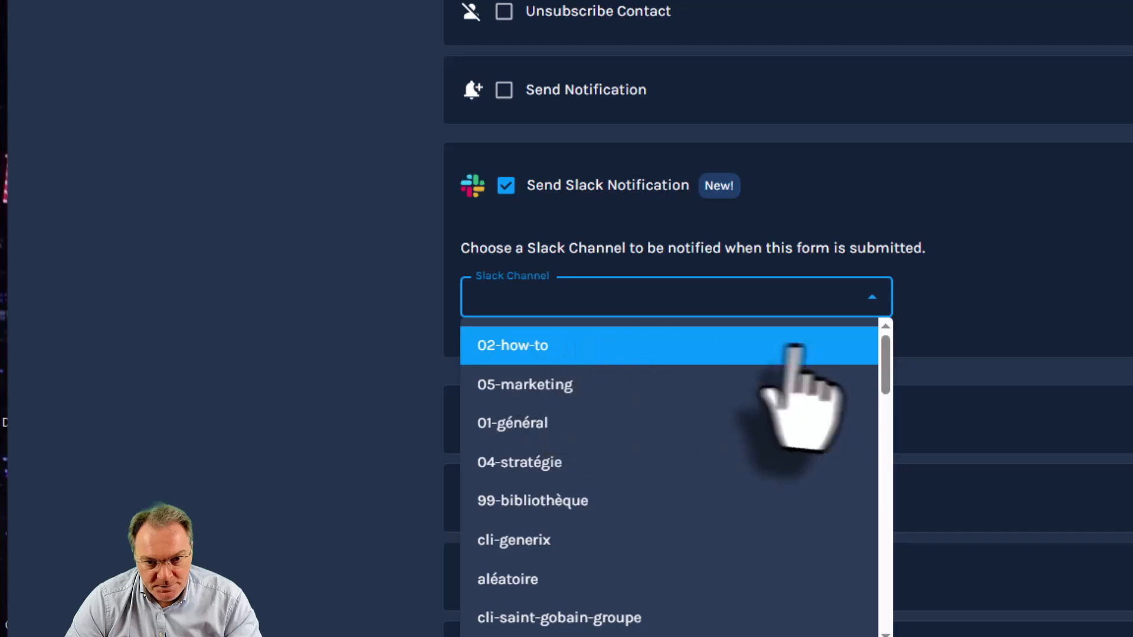
left_click(963, 215)
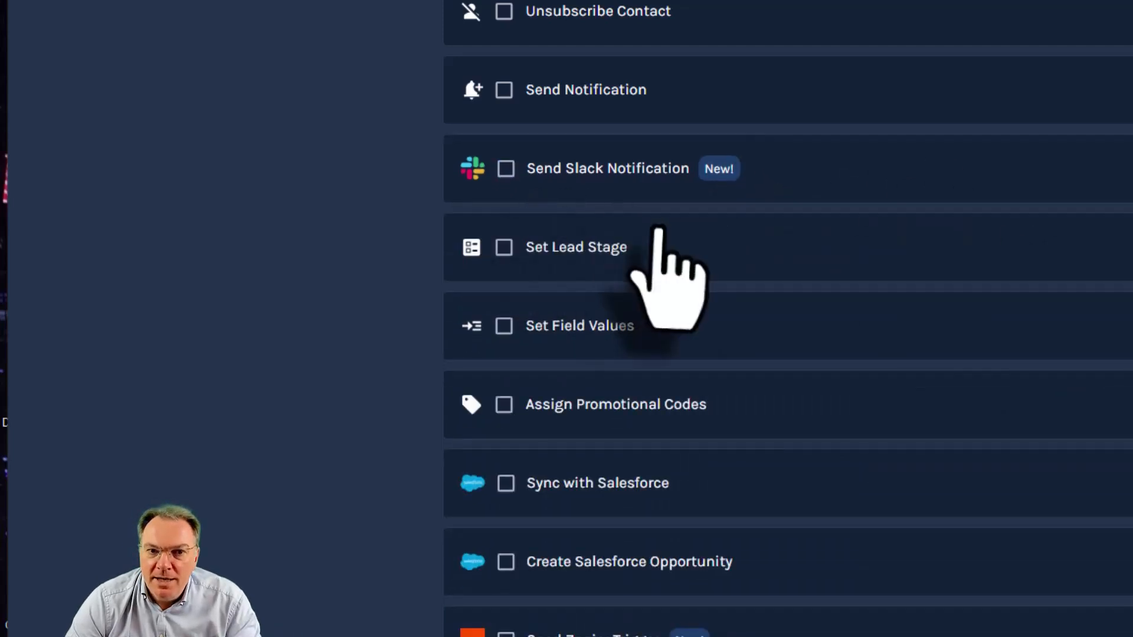
- Review the remaining global actions down to Check In For Event, close them, and deselect the thank-you message
scroll(664, 384, "down", 1)
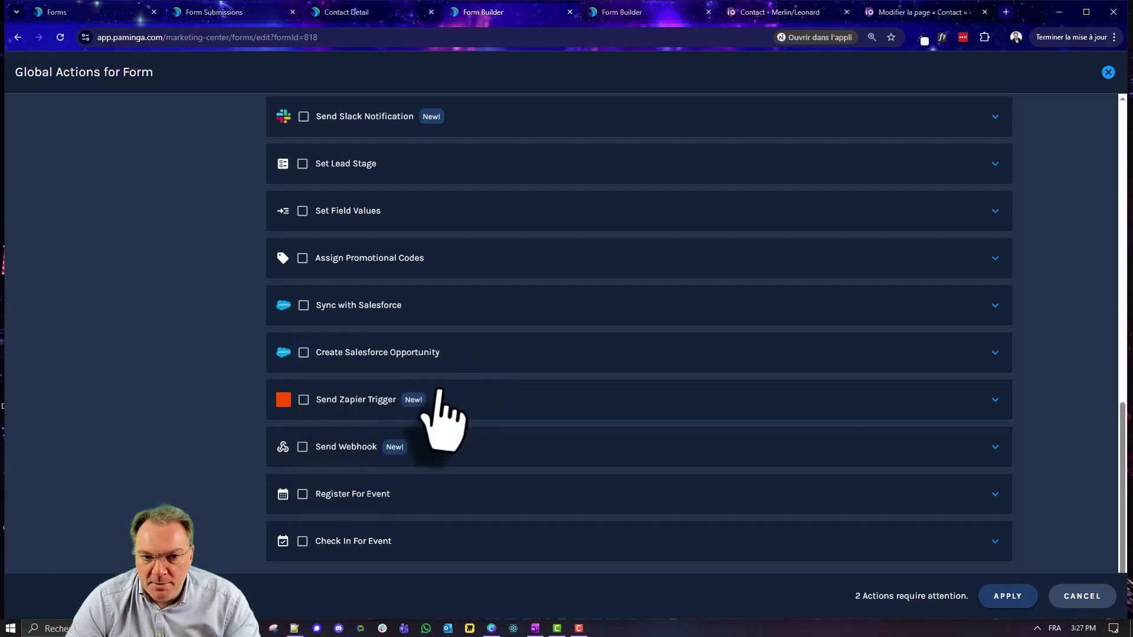
scroll(413, 490, "down", 1)
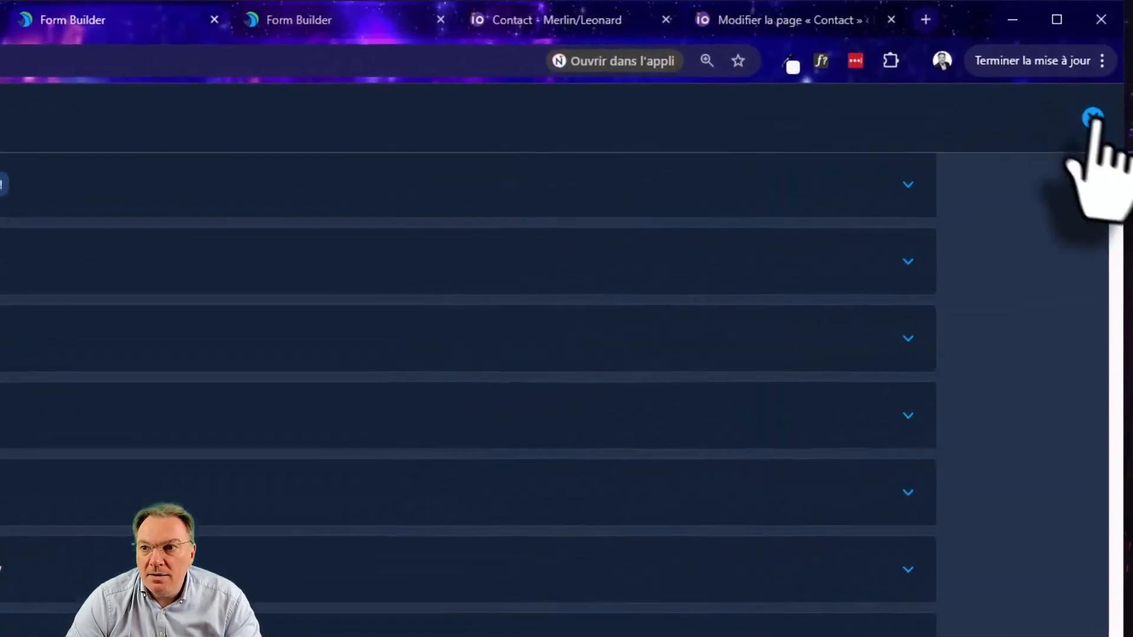
left_click(1108, 72)
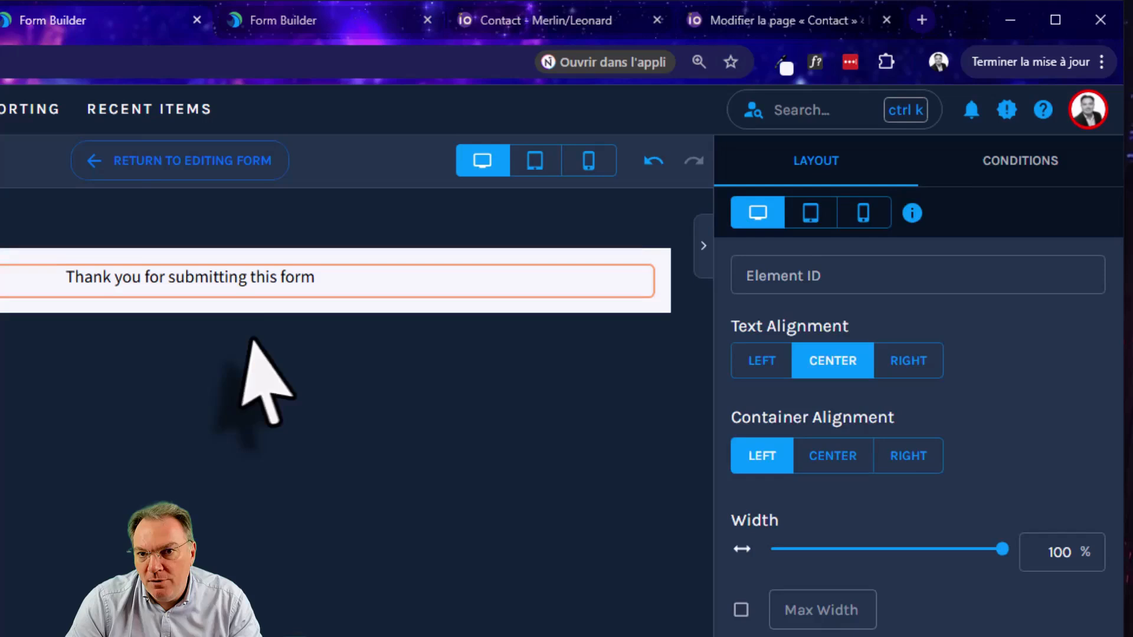
left_click(604, 227)
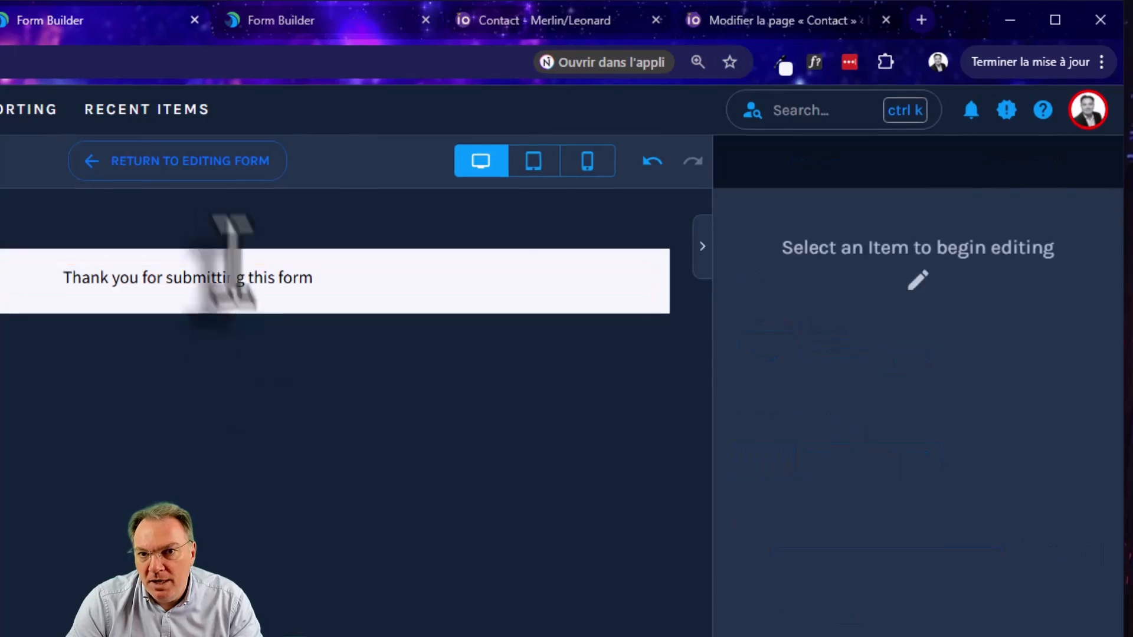